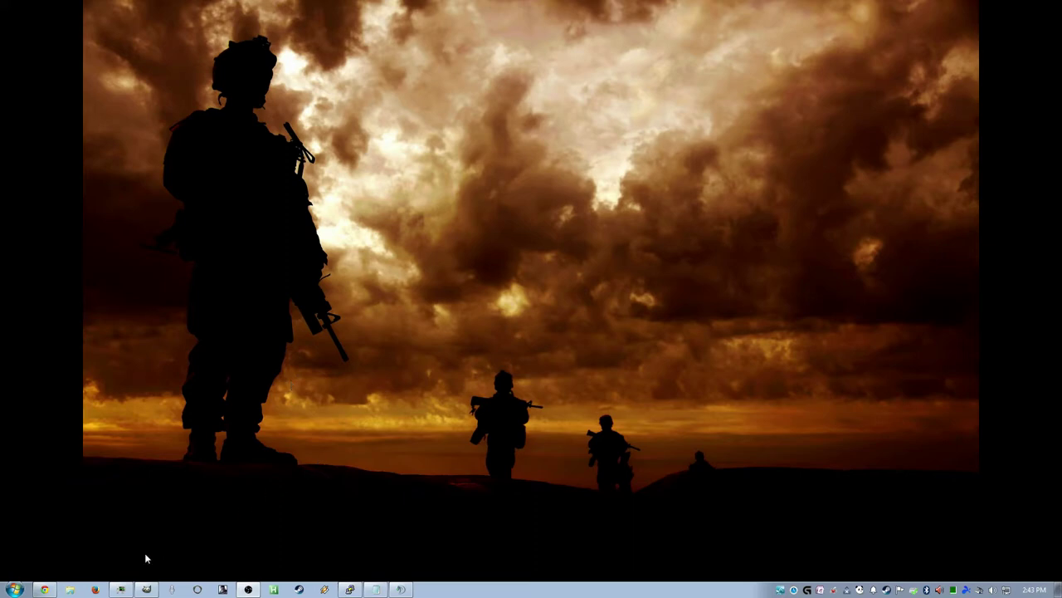
Bring Chrome back and load the Twitch homepage by entering twitch in the address bar.
left_click(44, 590)
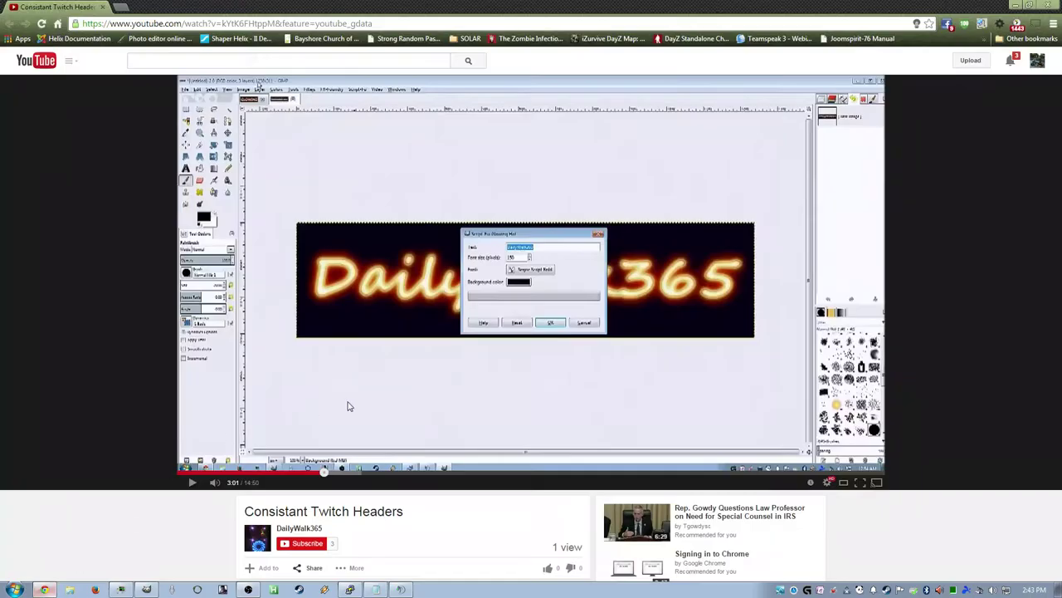
left_click(204, 23)
type("twitch.tv")
key("Return")
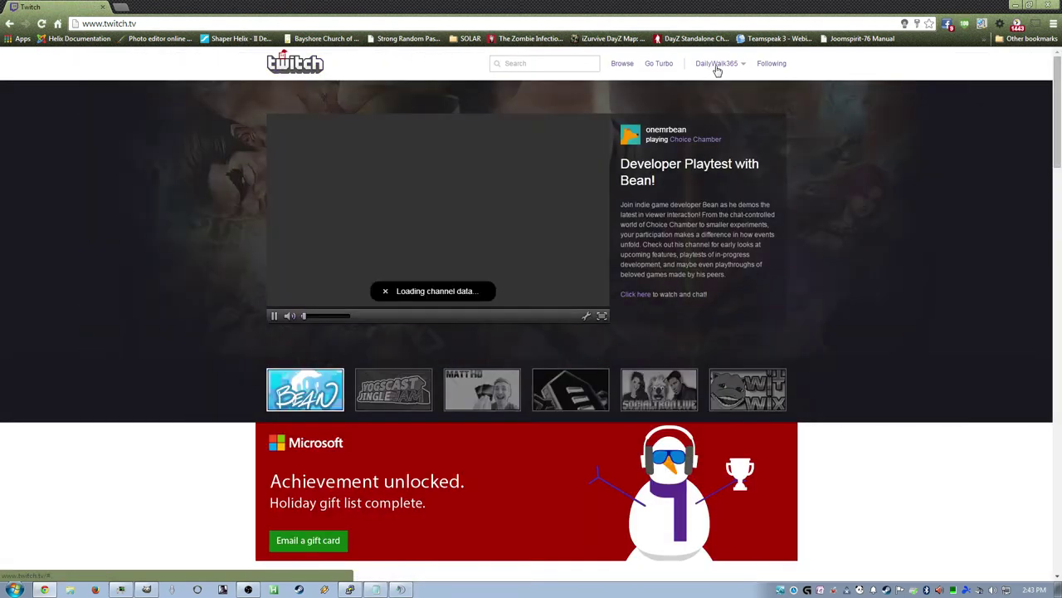
Go to the DailyWalk365 channel page and review its info panels, toggling Edit Panels on and off.
left_click(718, 68)
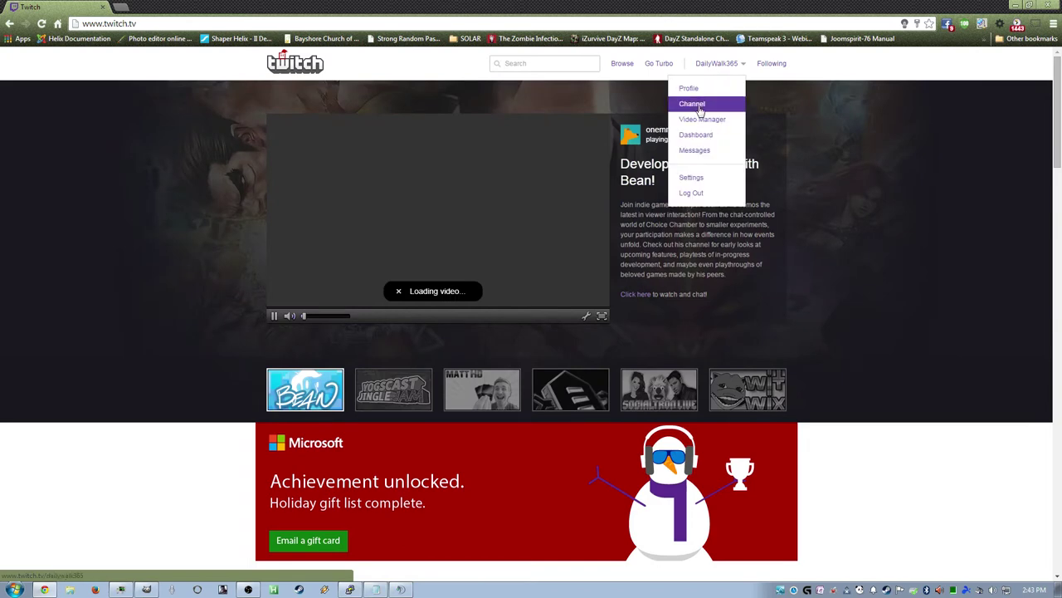
left_click(699, 105)
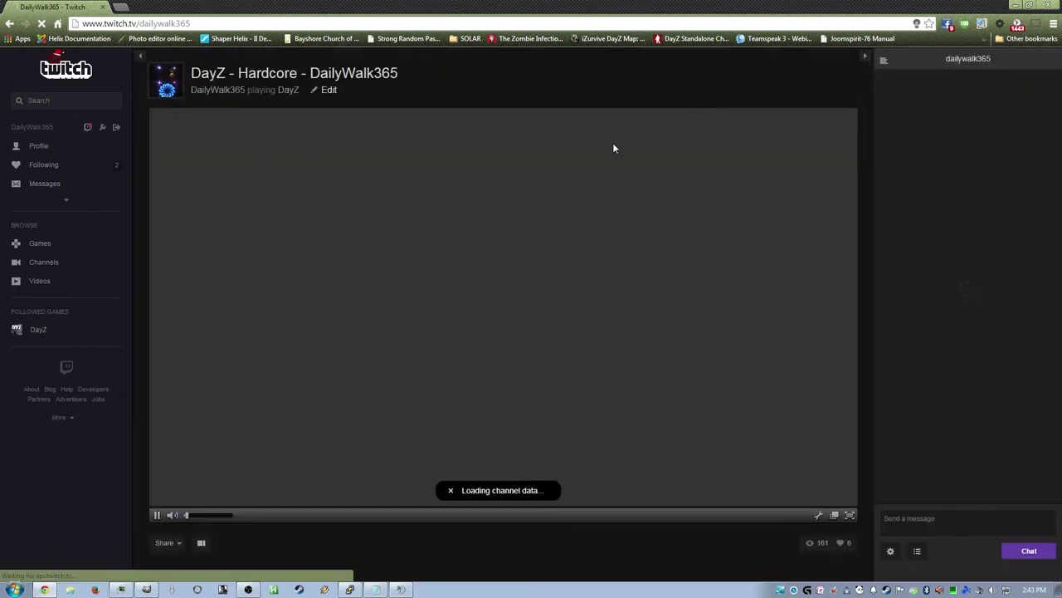
scroll(578, 154, "down", 6)
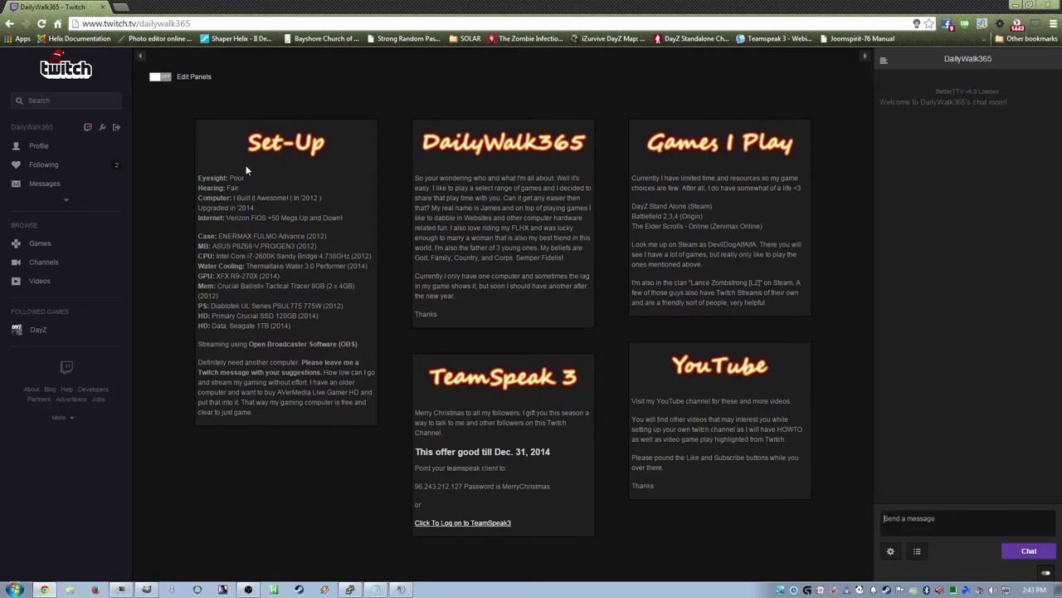
left_click(161, 76)
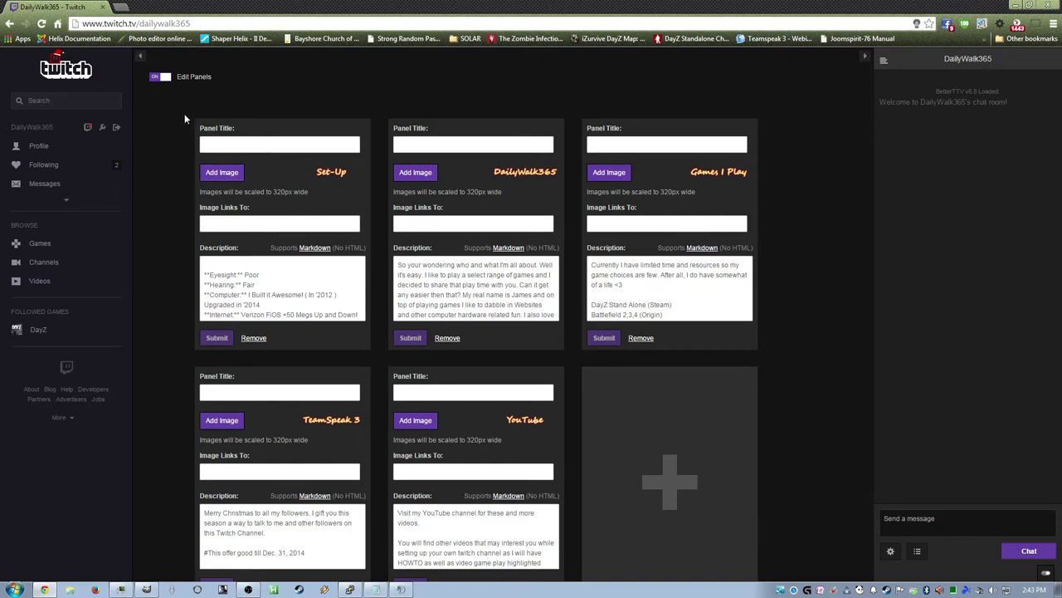
left_click(161, 78)
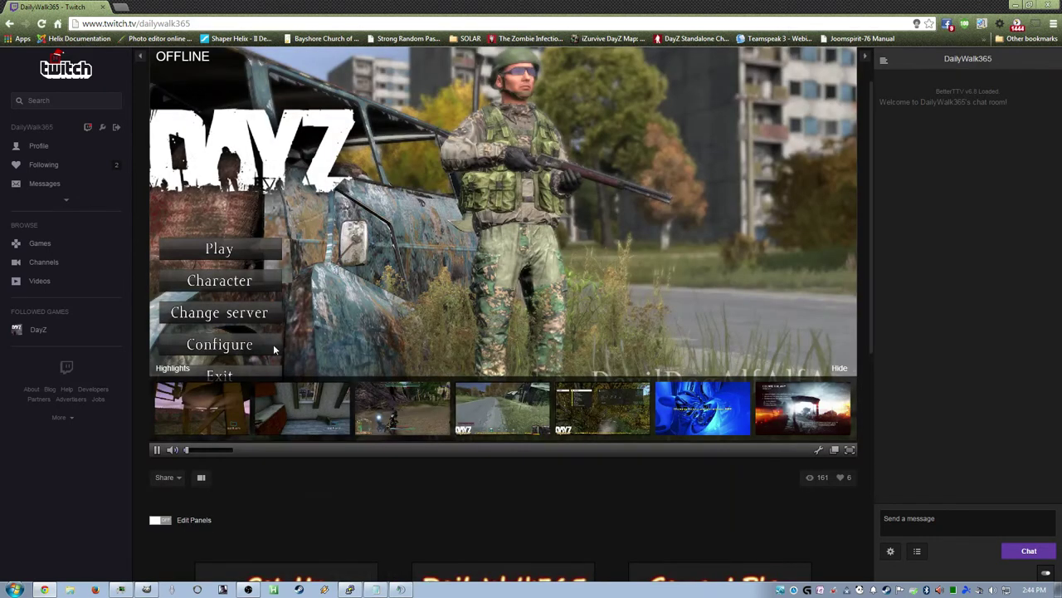
scroll(292, 319, "down", 5)
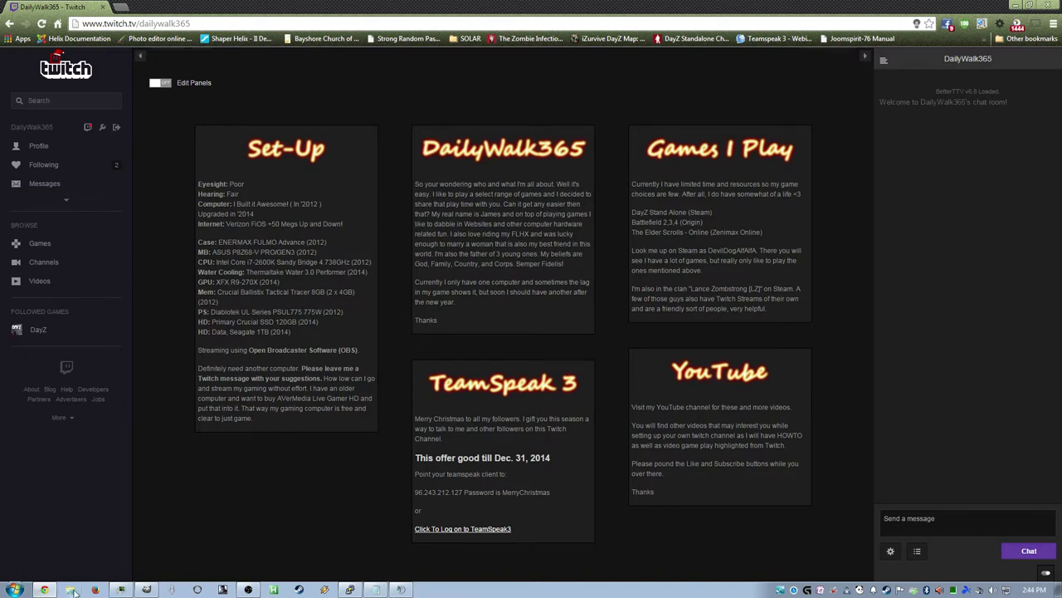
Switch to GIMP and launch the Glowing Hot logo script from File > Create > Logos.
left_click(147, 589)
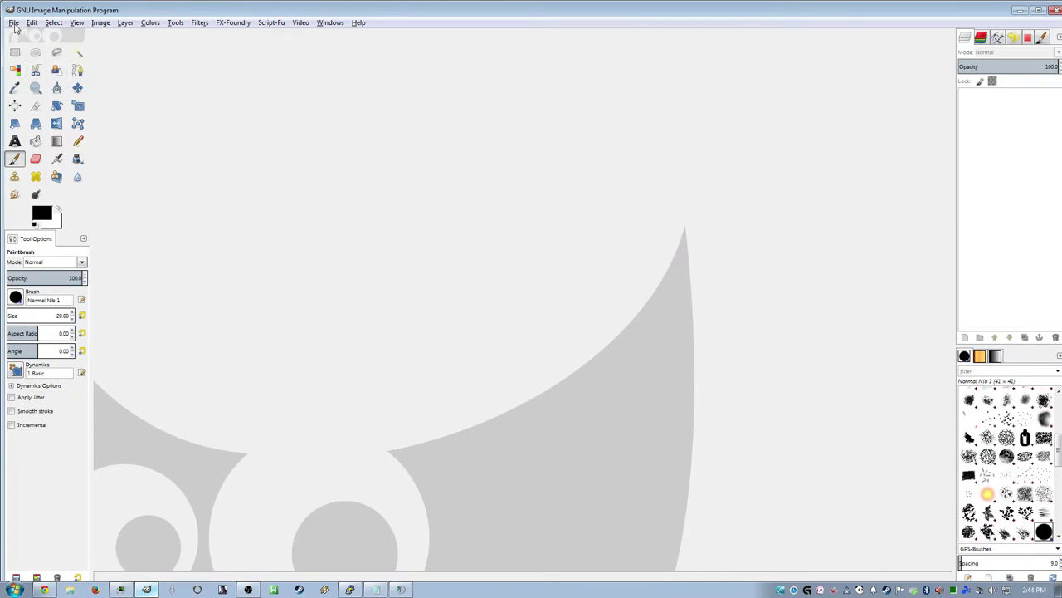
left_click(14, 24)
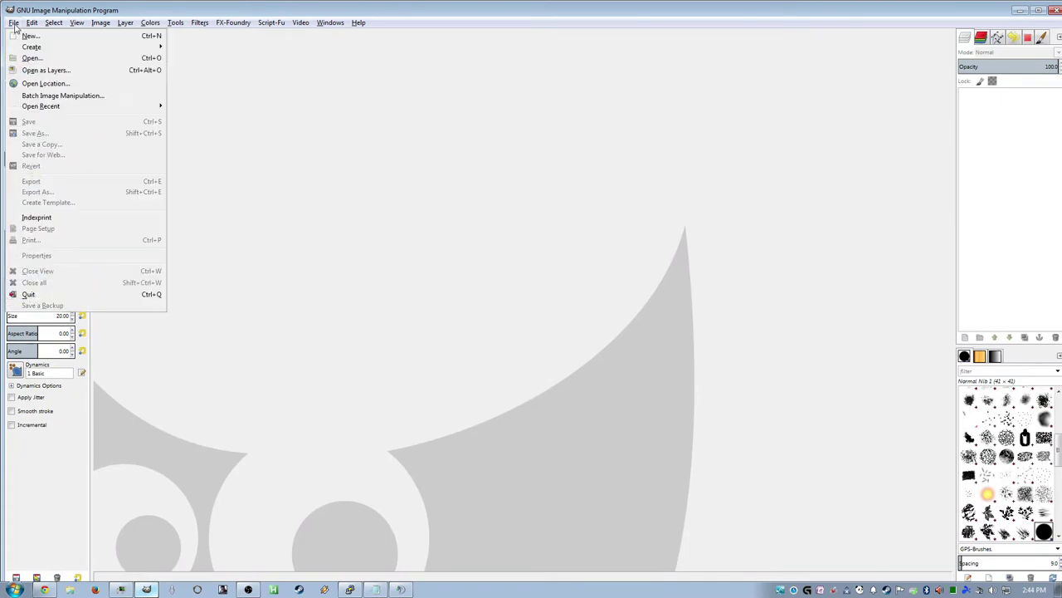
mouse_move(46, 47)
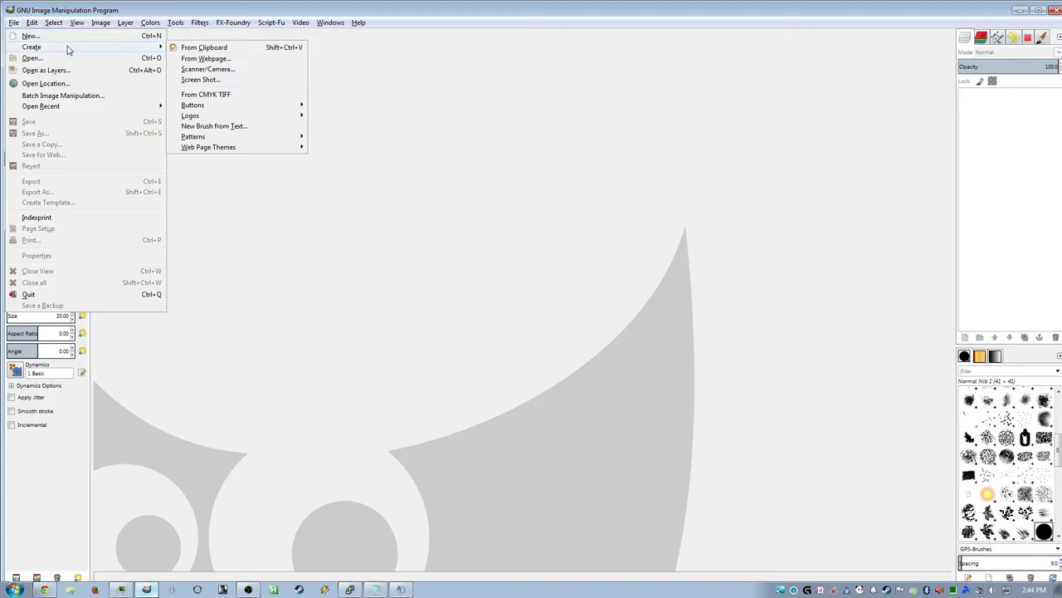
mouse_move(238, 118)
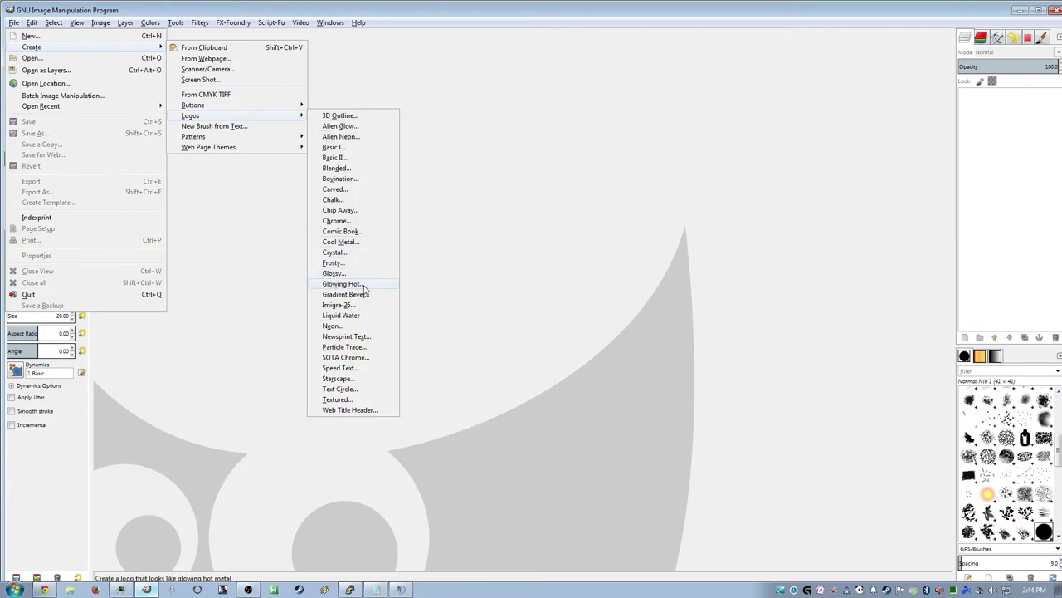
left_click(362, 288)
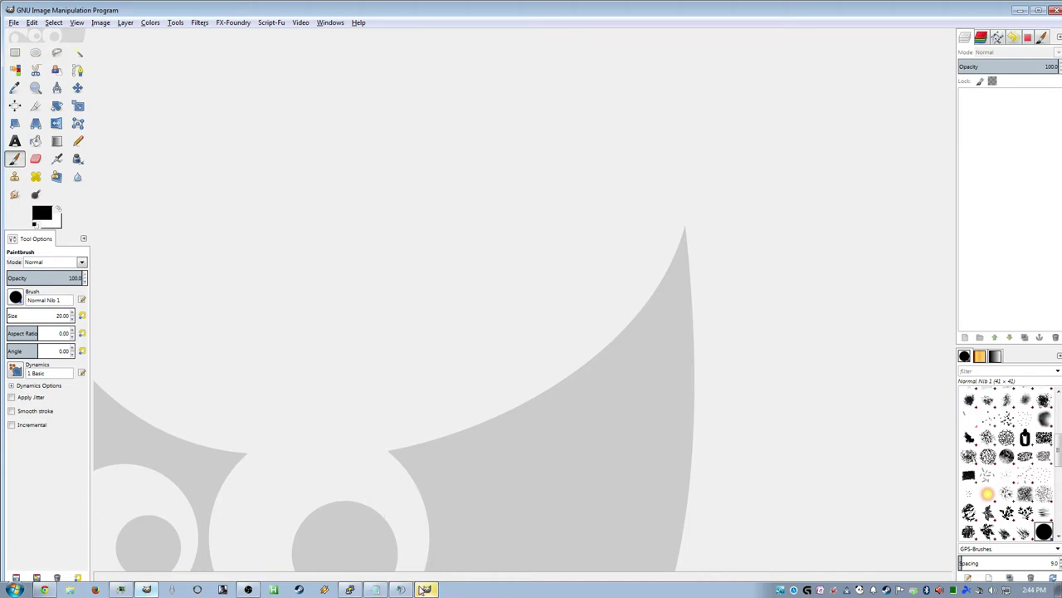
Enter DailyWalk365 as the logo text, choose Segoe Script Bold, and generate the logo.
left_click(426, 590)
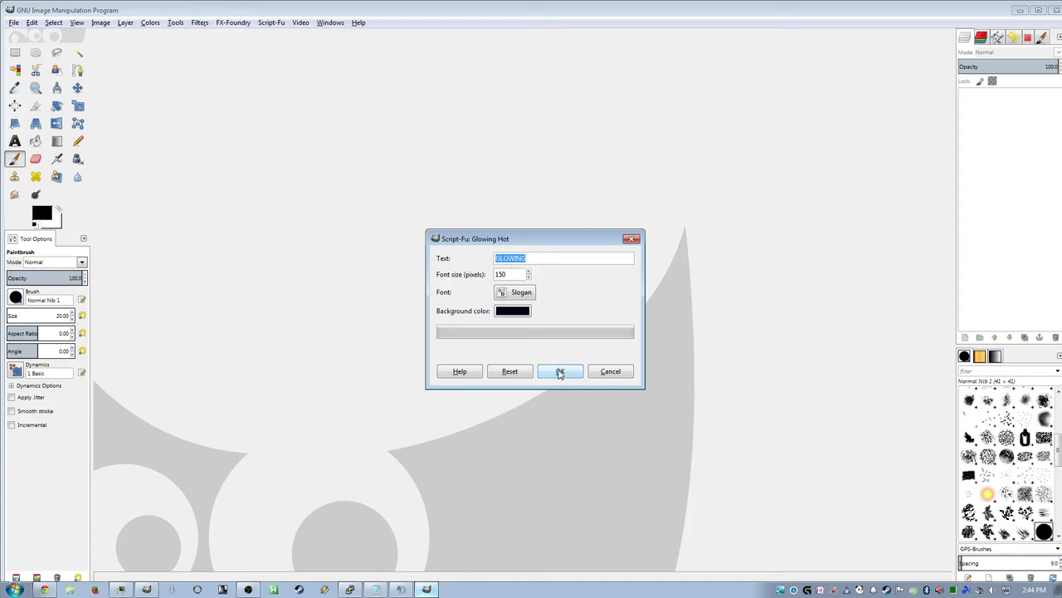
type("DailyWalk365")
left_click(522, 295)
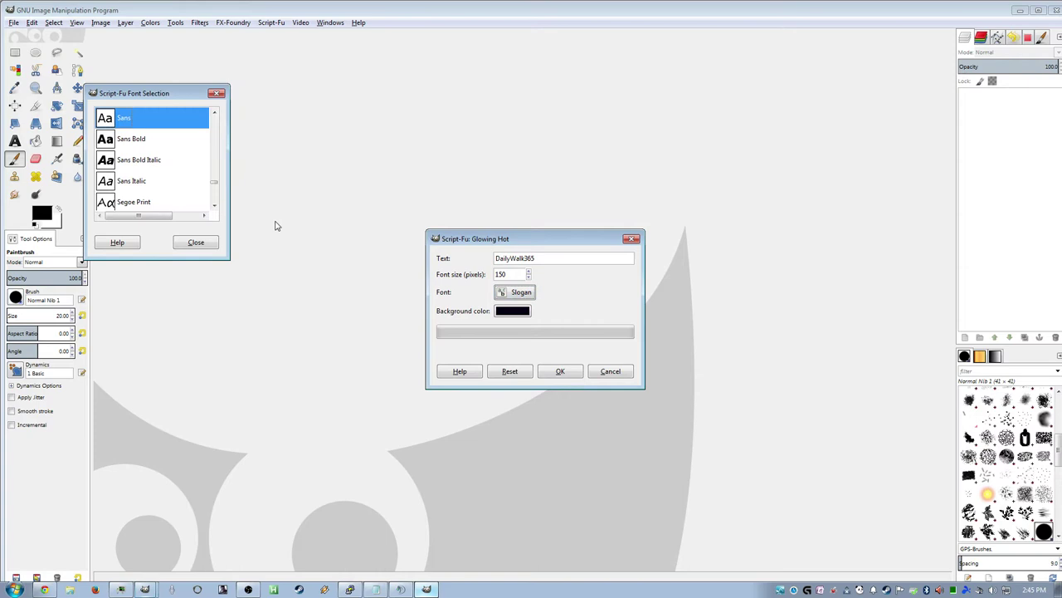
left_click(214, 189)
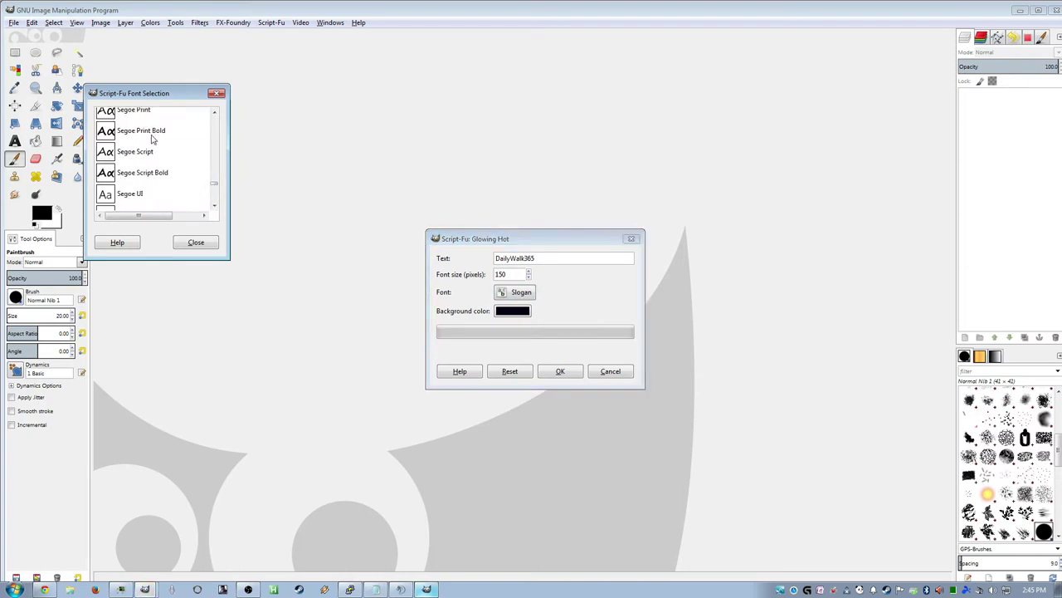
left_click(143, 173)
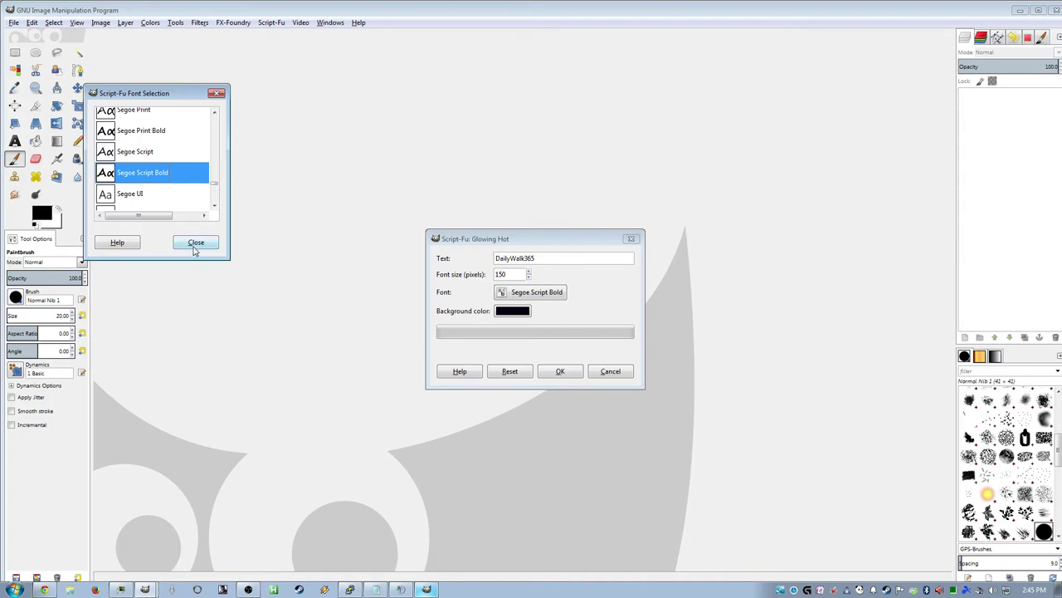
left_click(196, 242)
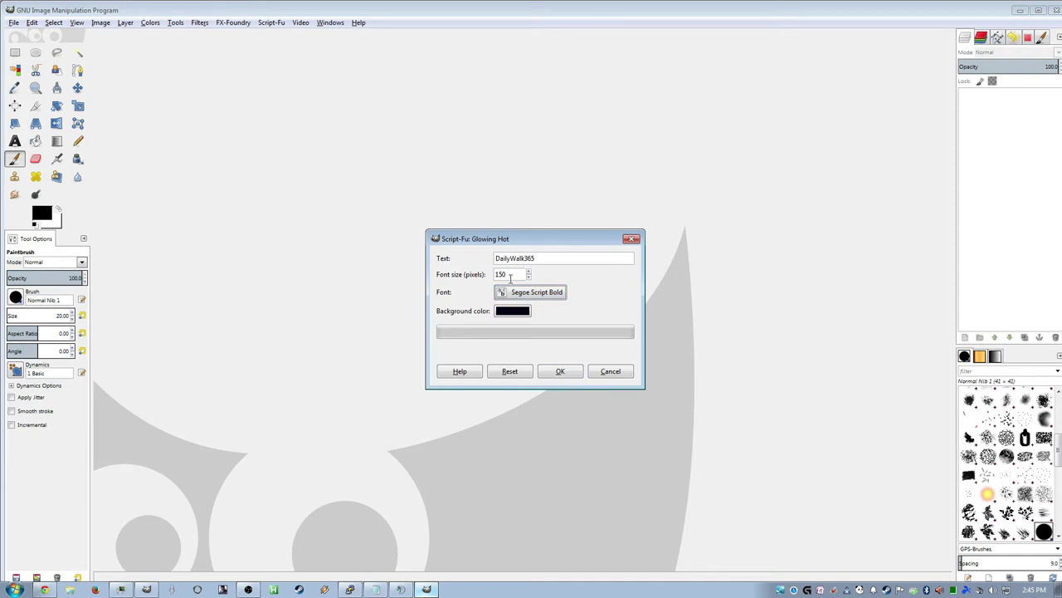
left_click(561, 372)
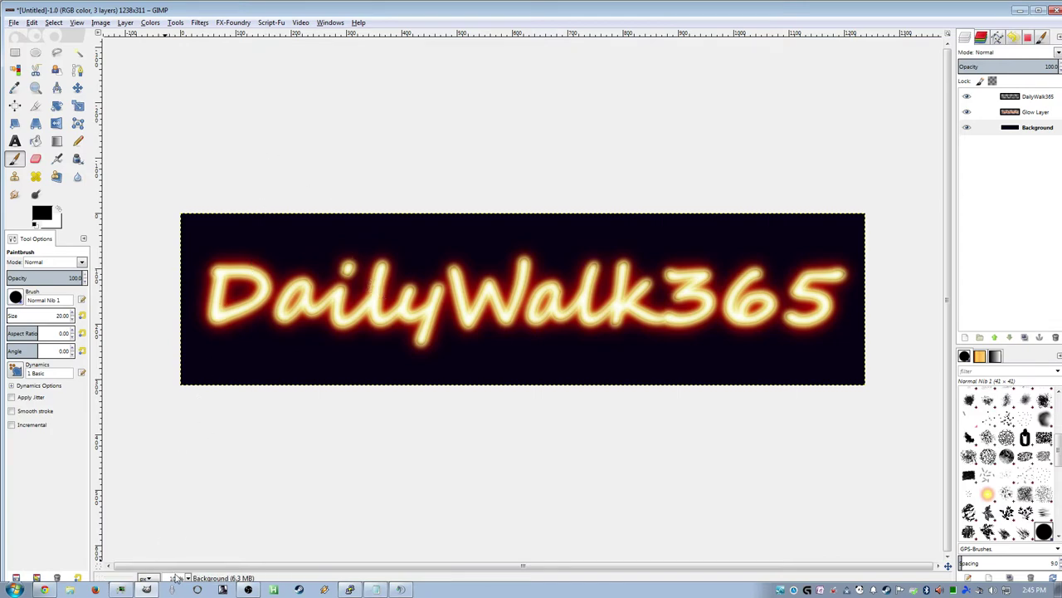
scroll(488, 312, "down", 2, "ctrl")
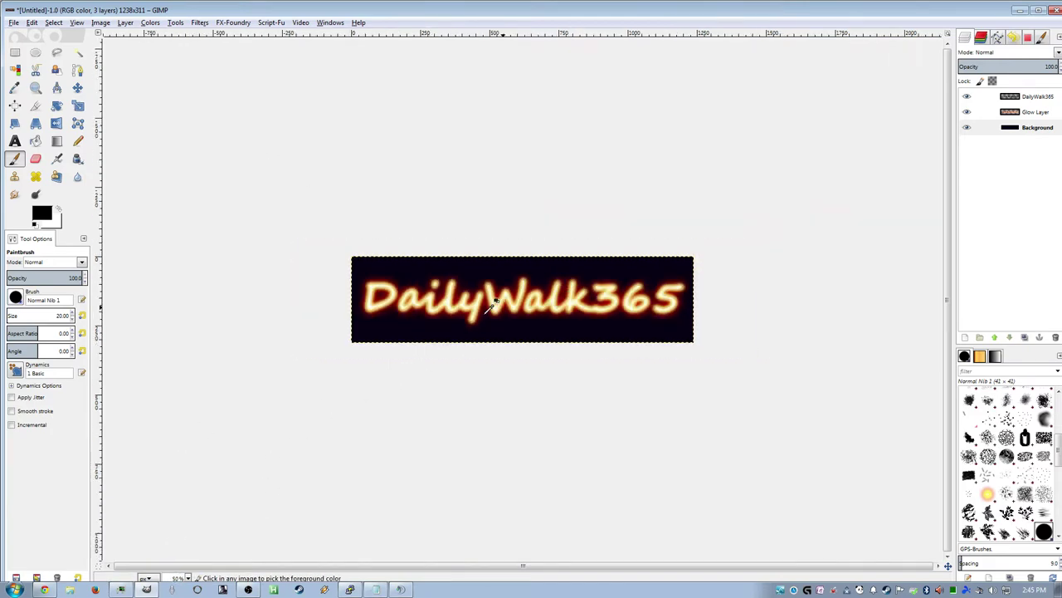
scroll(488, 307, "up", 2, "ctrl")
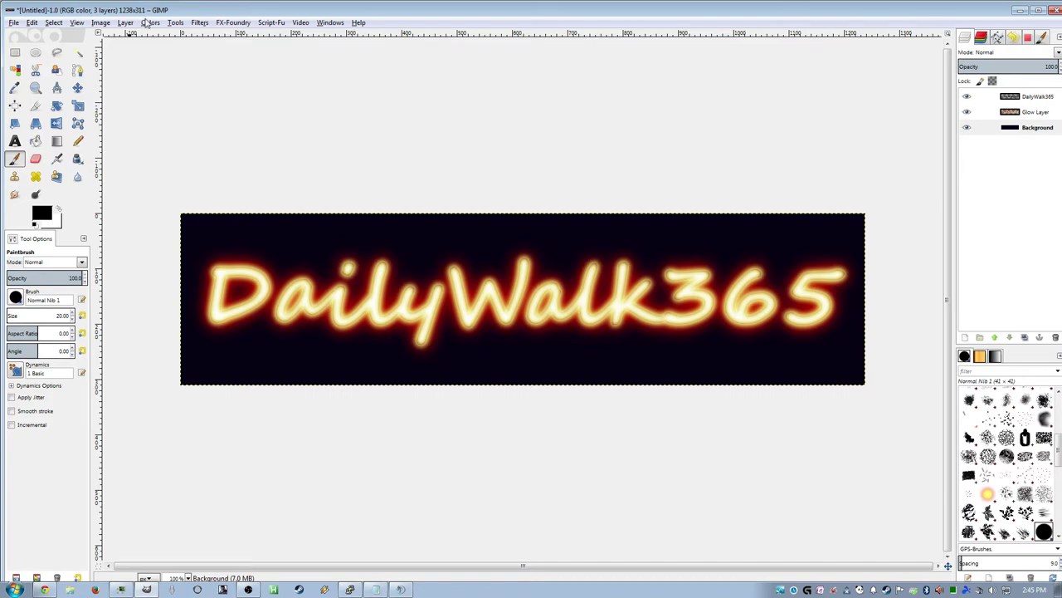
Switch on Edit Panels on the DailyWalk365 Twitch channel page, then return to GIMP.
left_click(44, 589)
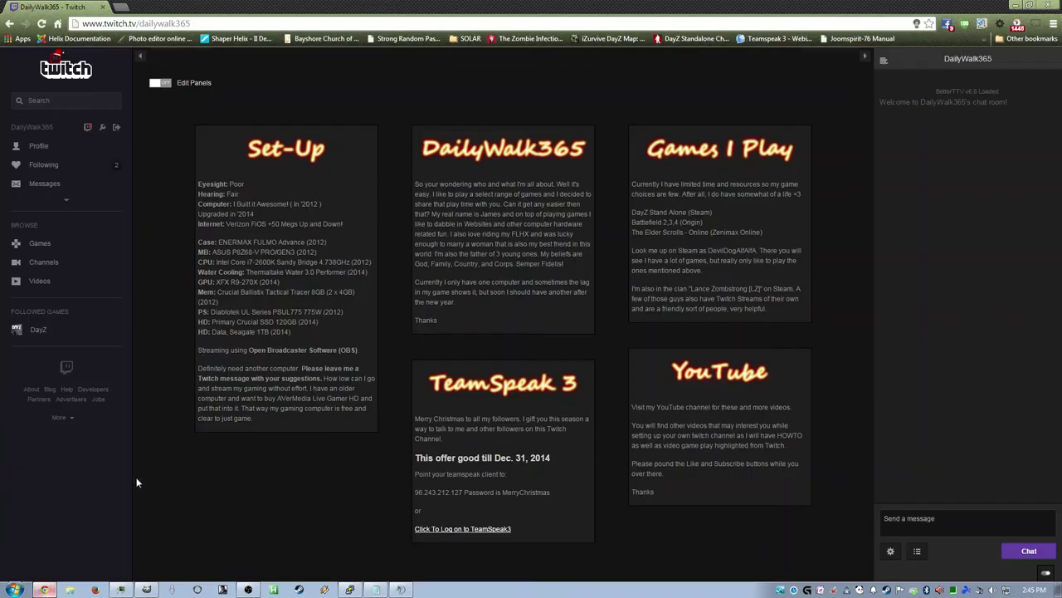
left_click(161, 82)
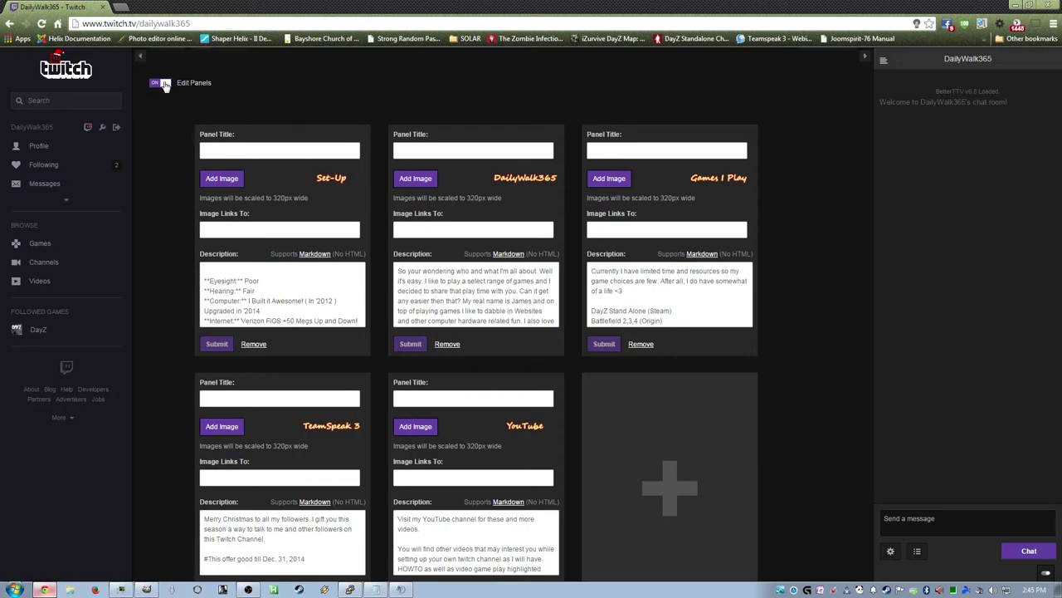
key("alt+Tab")
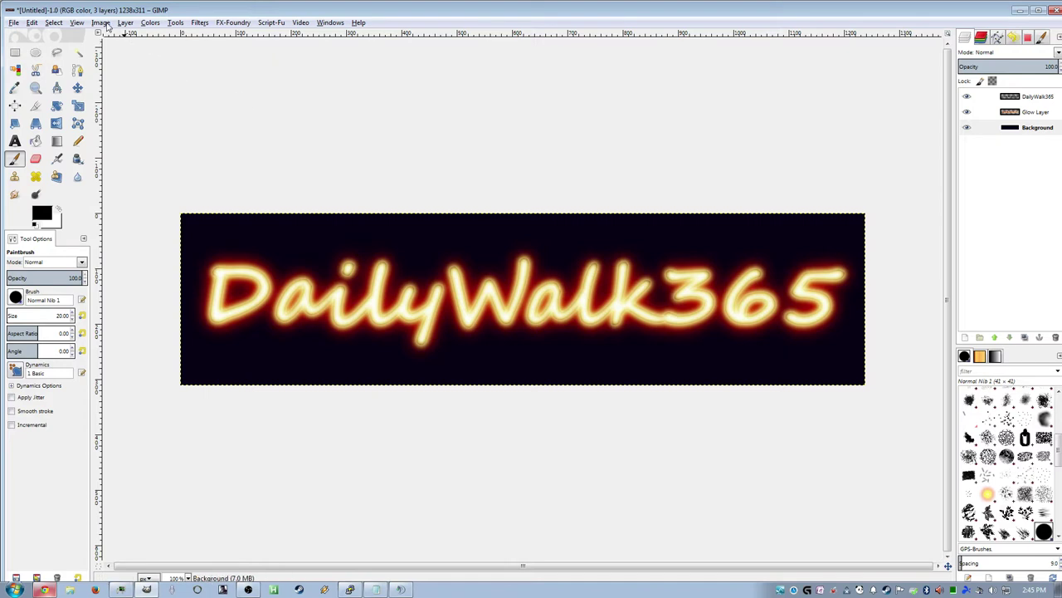
Scale the DailyWalk365 logo to 320×80 and hide its black Background layer.
left_click(103, 23)
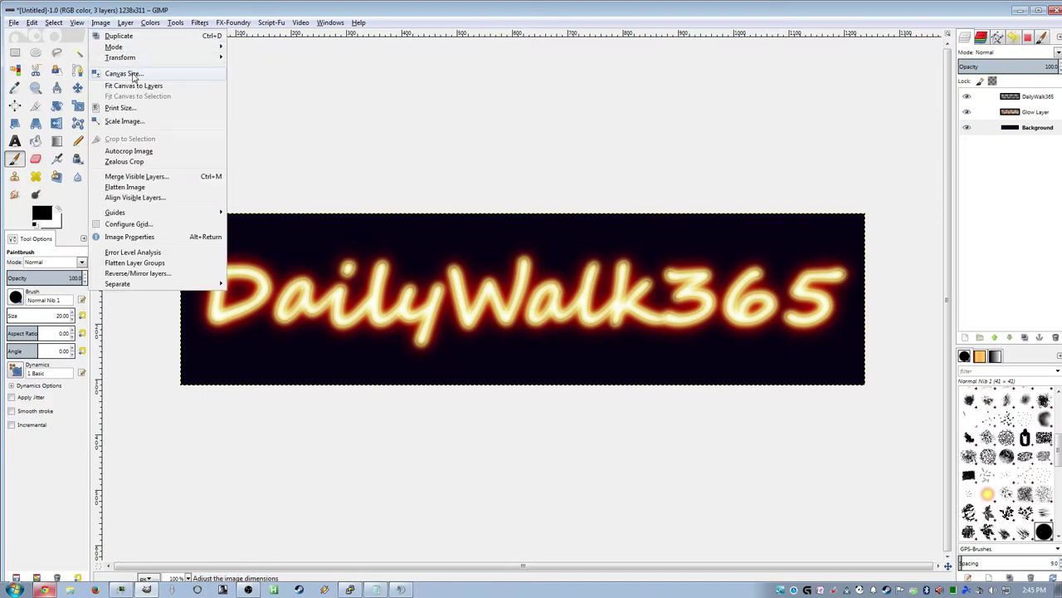
left_click(125, 121)
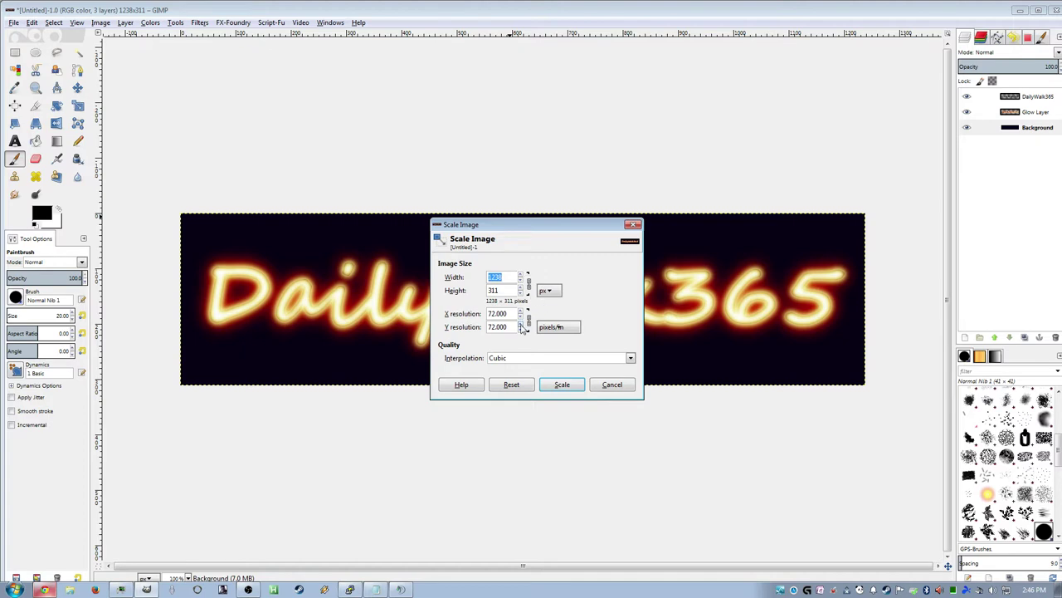
type("320")
key("Tab")
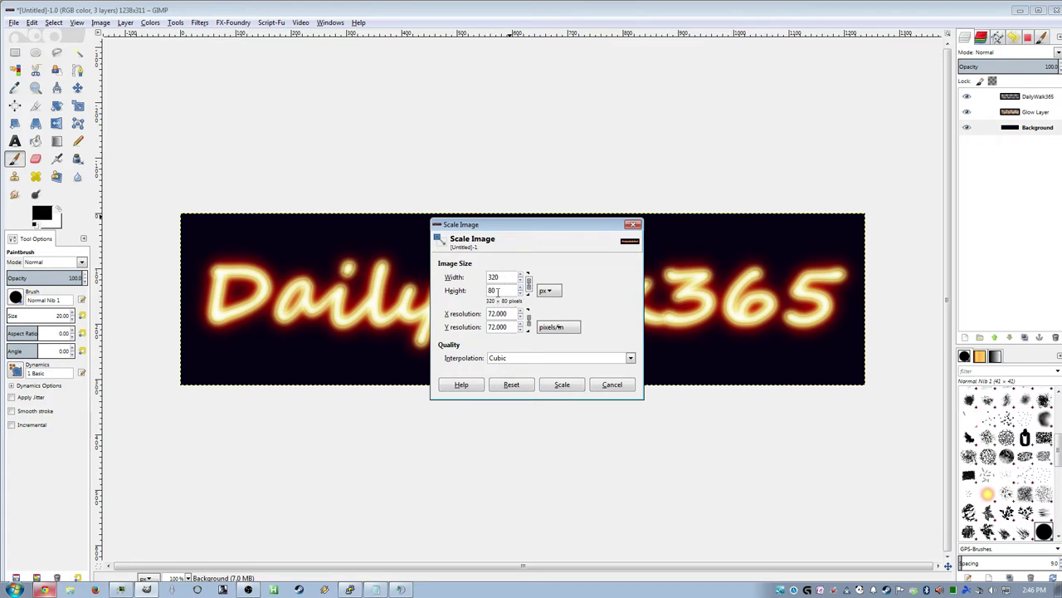
left_click(562, 386)
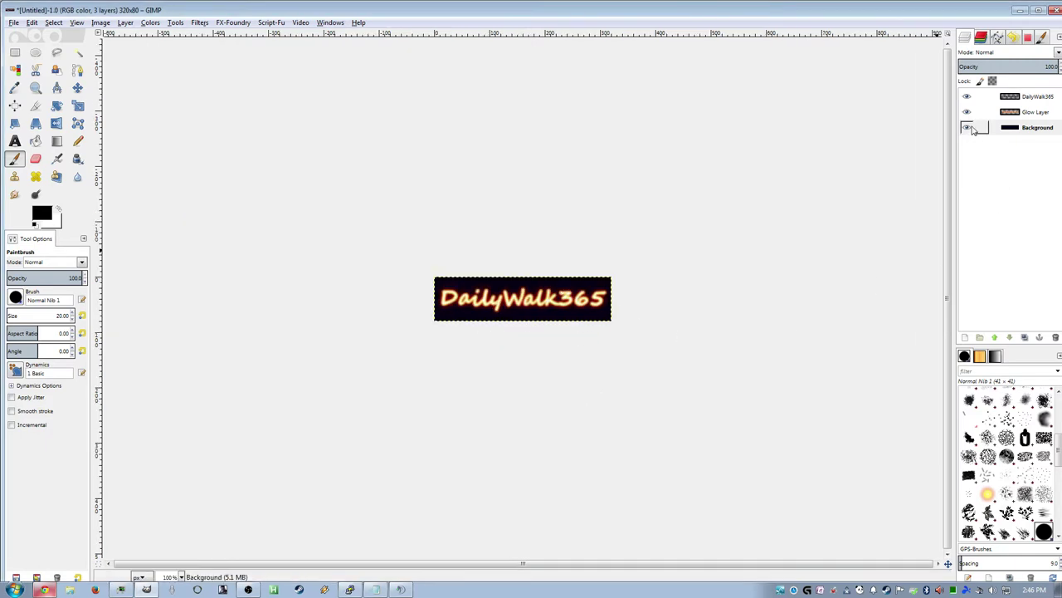
left_click(967, 127)
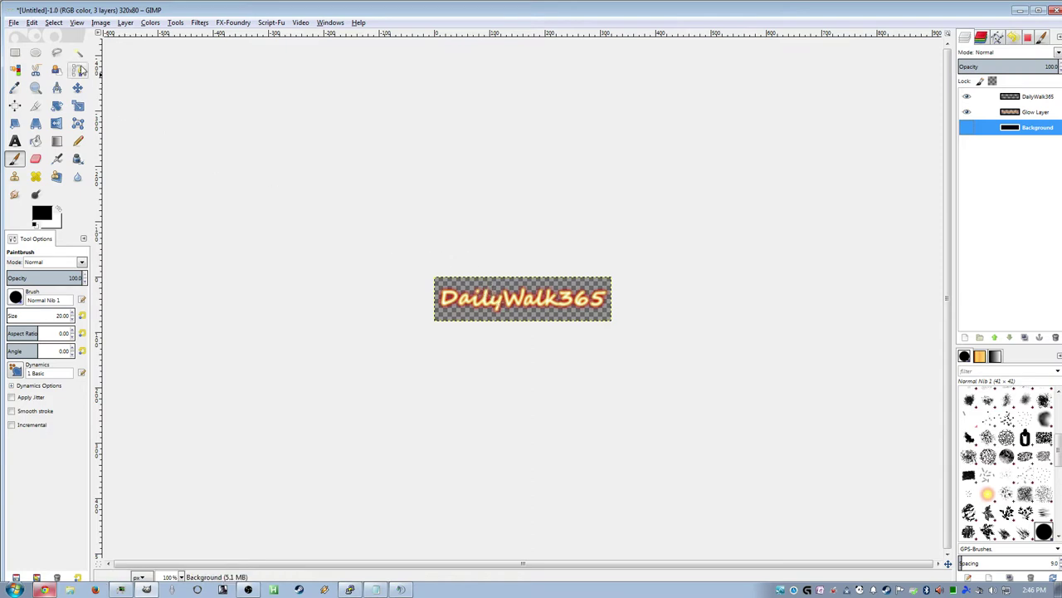
Run File > Create > Logos > Glowing Hot with the text About to generate a second logo.
left_click(15, 23)
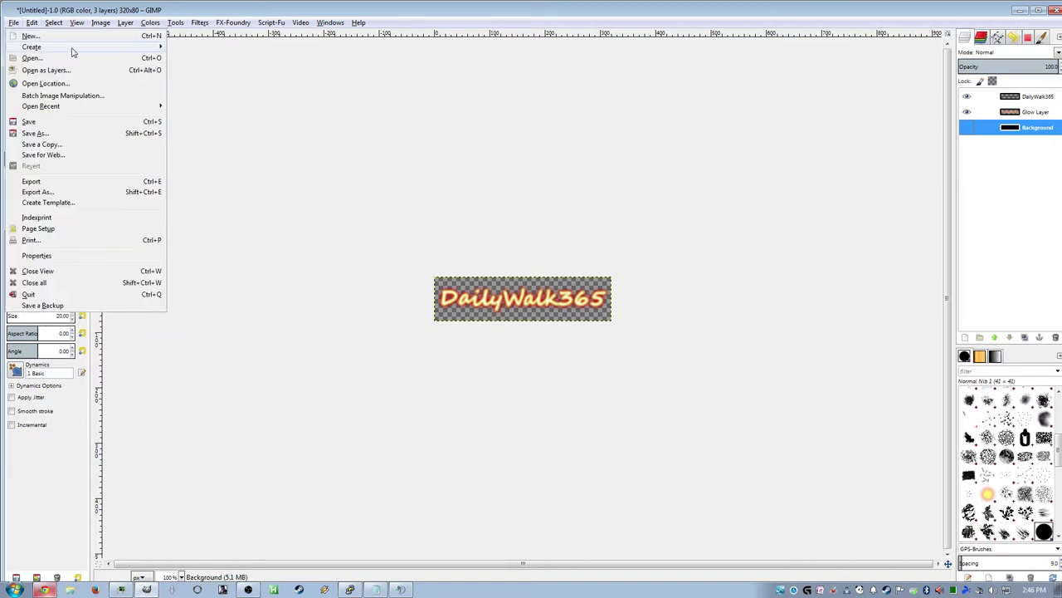
mouse_move(66, 47)
mouse_move(289, 118)
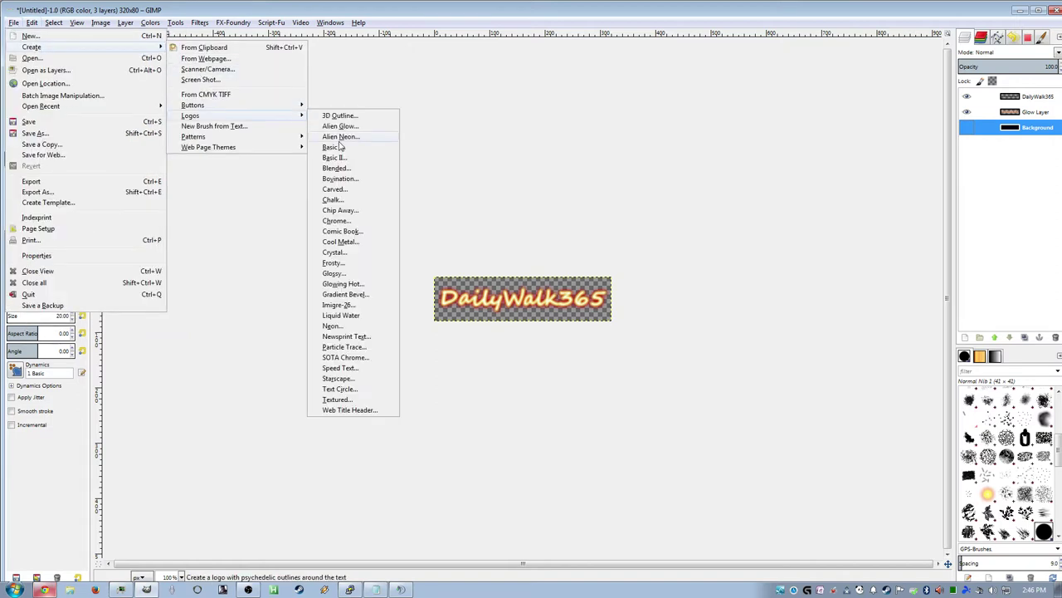
left_click(343, 284)
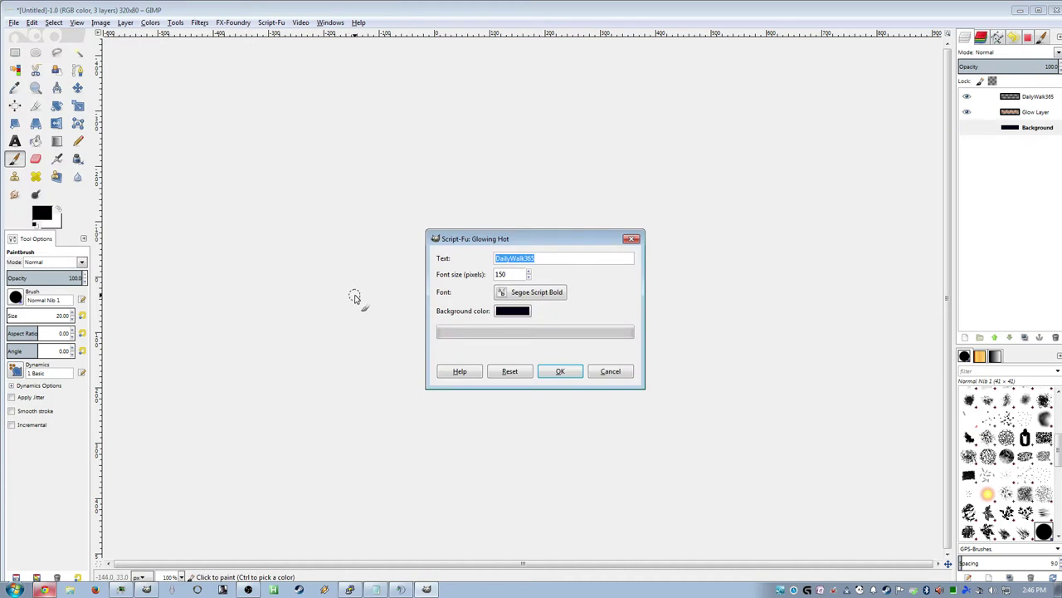
type("Te")
key("BackSpace")
key("BackSpace")
key("BackSpace")
key("BackSpace")
key("BackSpace")
key("BackSpace")
key("BackSpace")
type("bout")
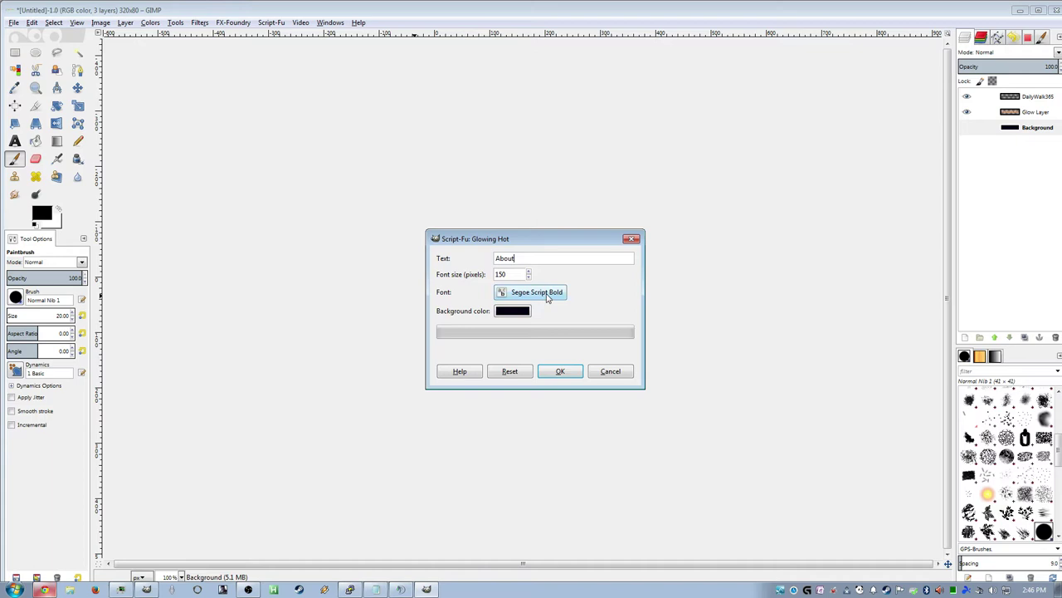
left_click(558, 371)
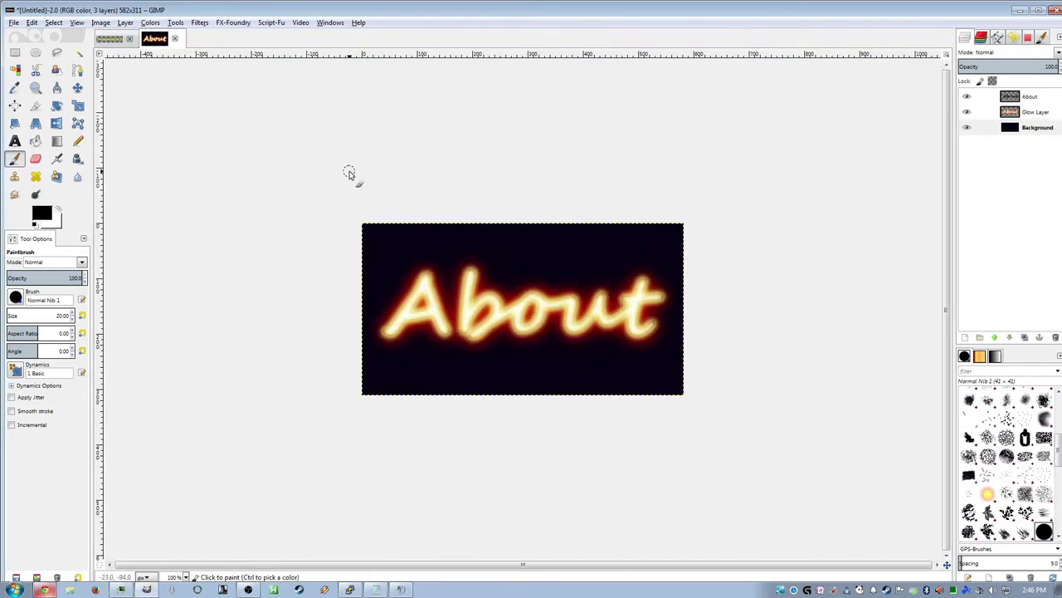
Hide the About image's dark Background layer and scale the image to 320 px wide.
left_click(115, 42)
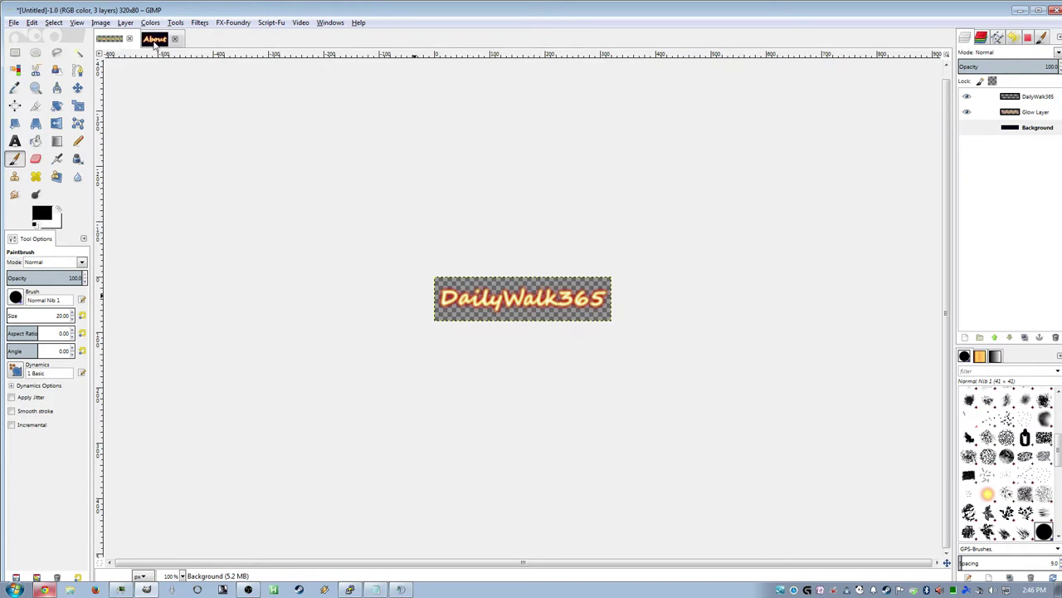
left_click(155, 42)
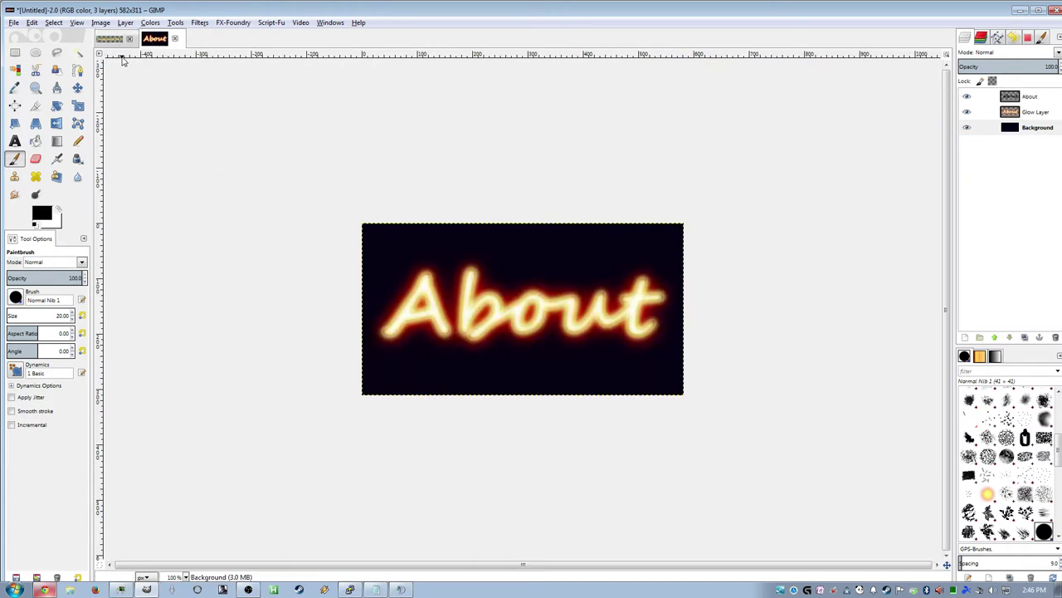
left_click(966, 127)
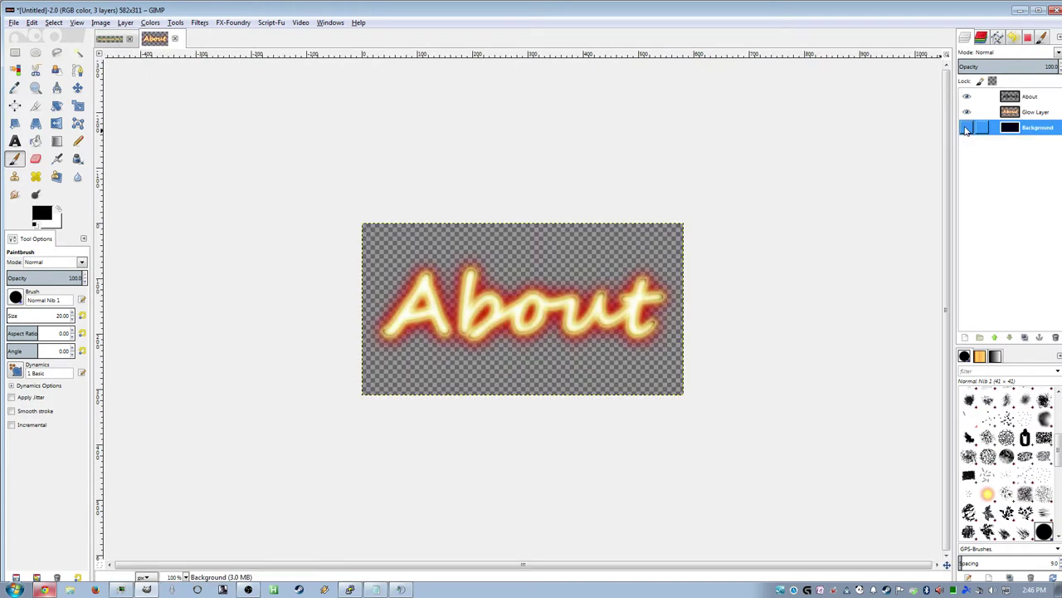
left_click(100, 23)
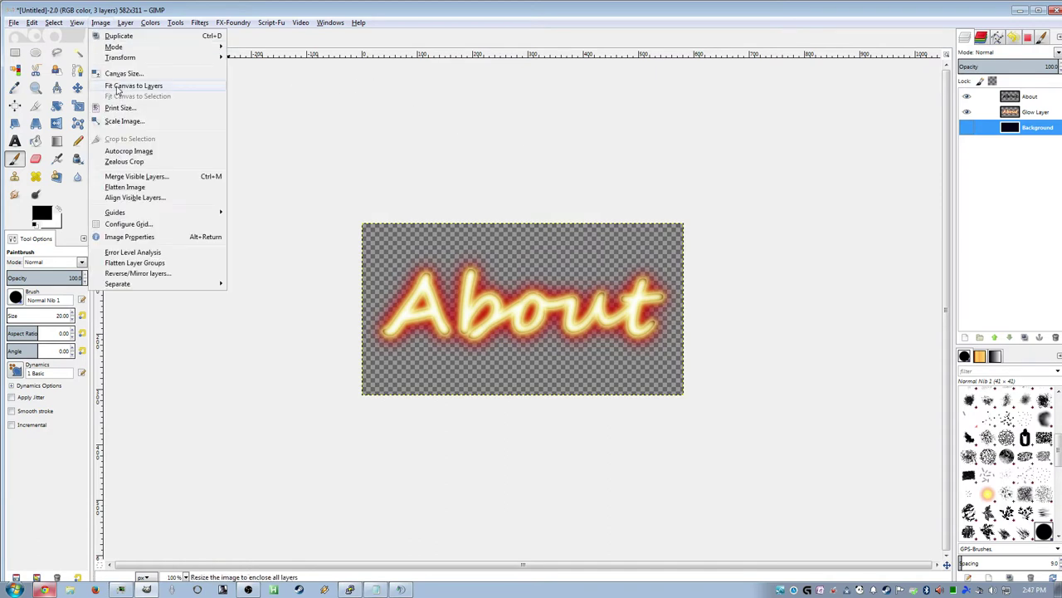
left_click(126, 122)
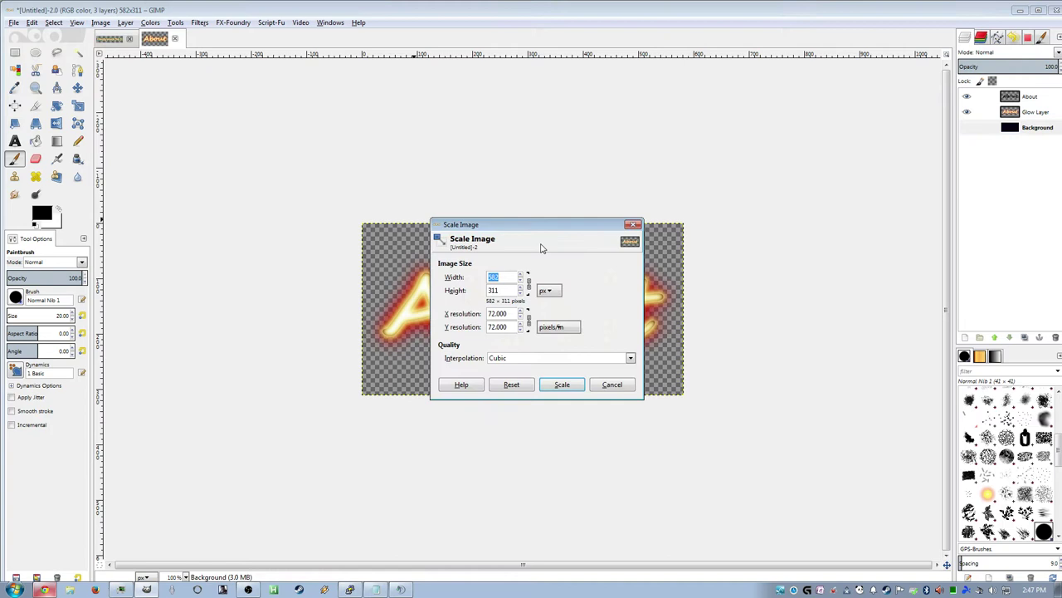
type("320")
left_click(558, 385)
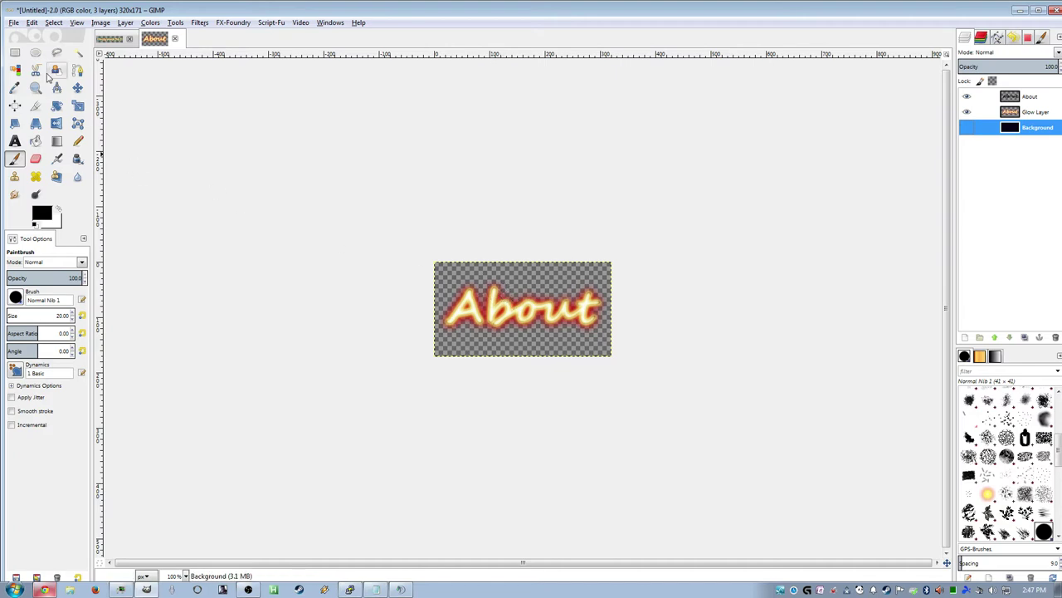
Flip between the About and DailyWalk365 image tabs to compare the two headers.
left_click(101, 42)
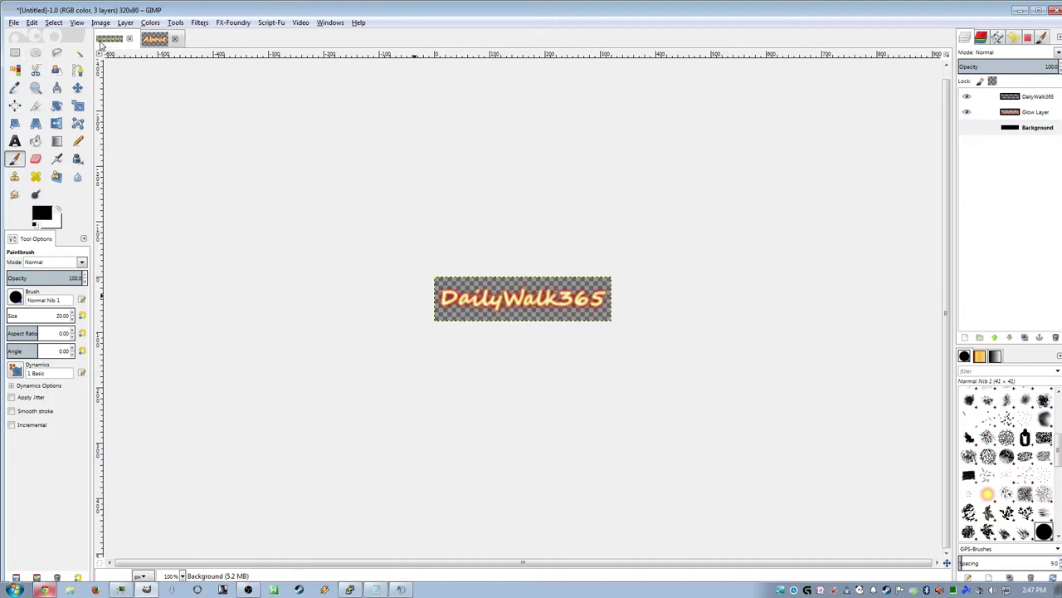
left_click(149, 41)
left_click(106, 41)
left_click(152, 41)
left_click(108, 40)
left_click(153, 39)
left_click(111, 41)
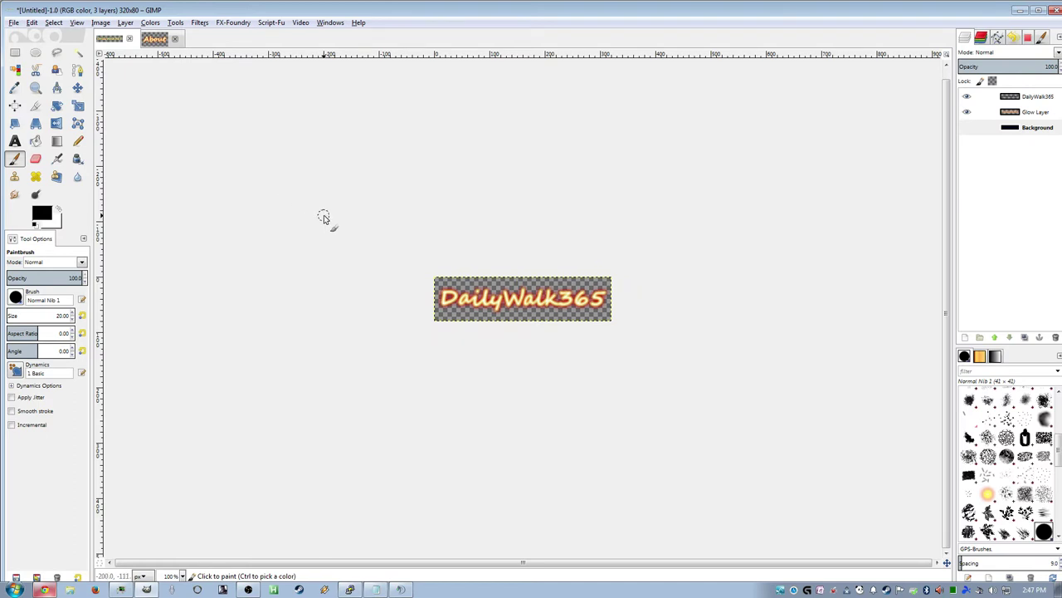
Switch Edit Panels off on the Twitch channel and scroll down to the panel headers.
left_click(45, 589)
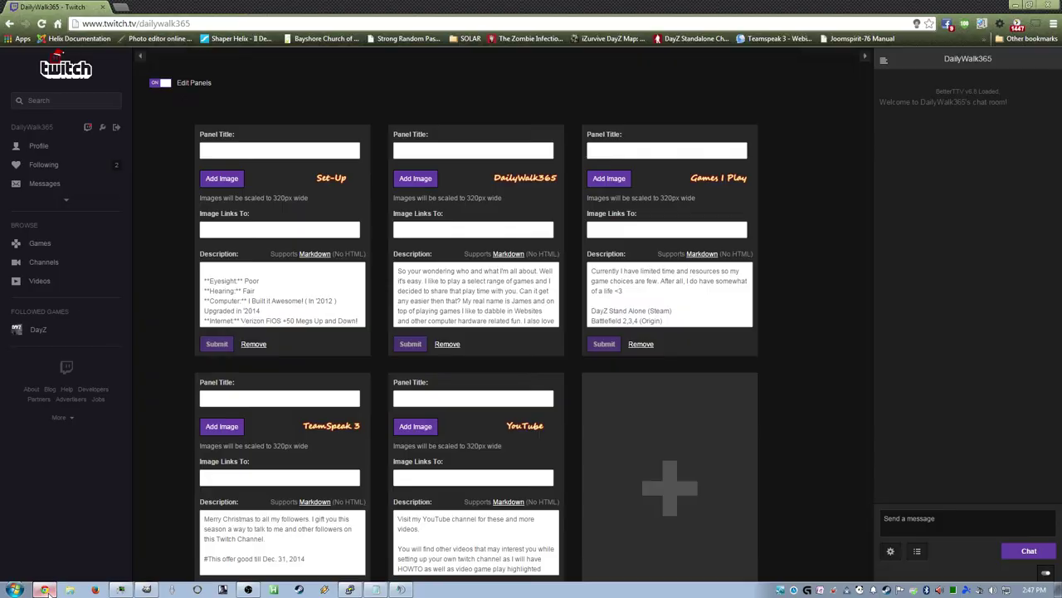
left_click(165, 82)
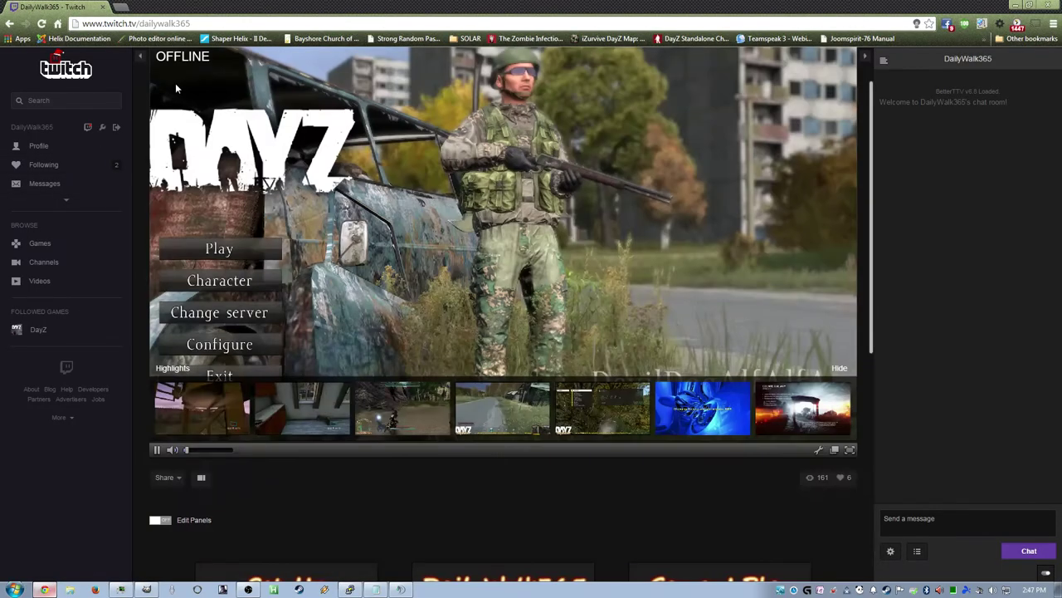
scroll(281, 242, "down", 4)
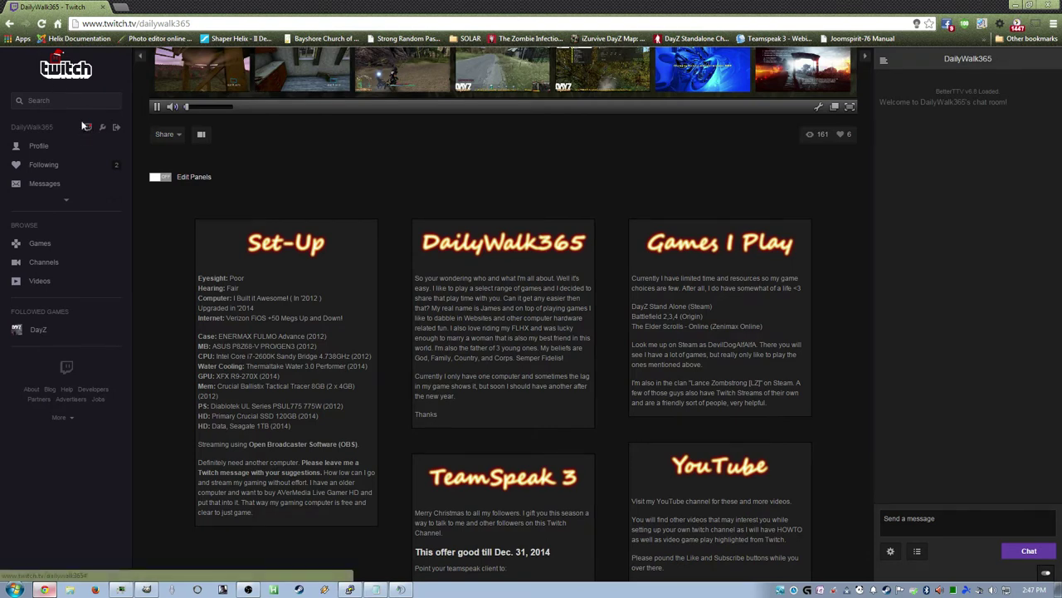
Close the About image in GIMP, discarding its unsaved changes.
left_click(146, 589)
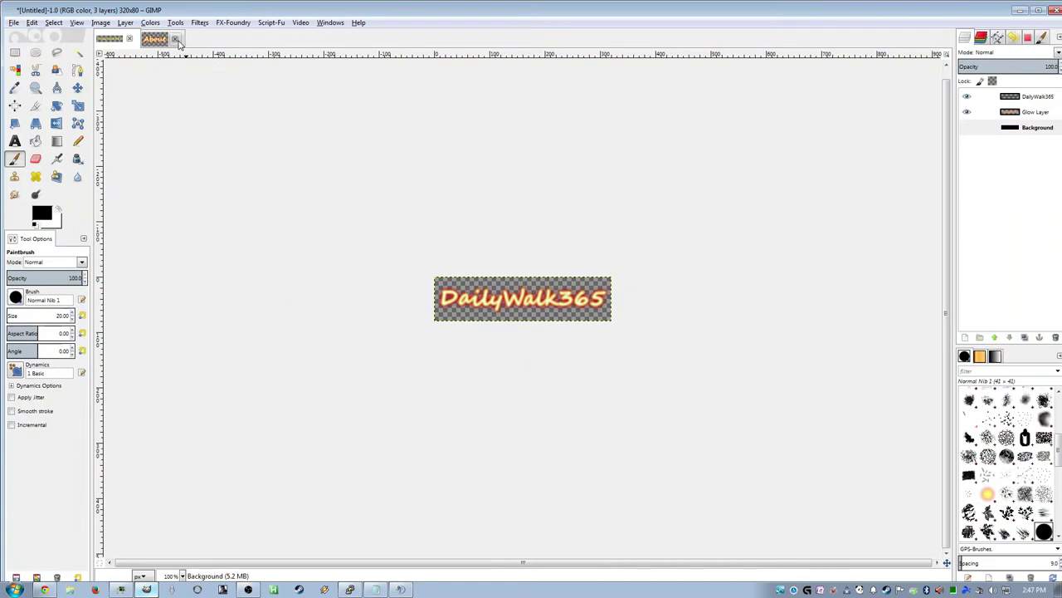
left_click(175, 39)
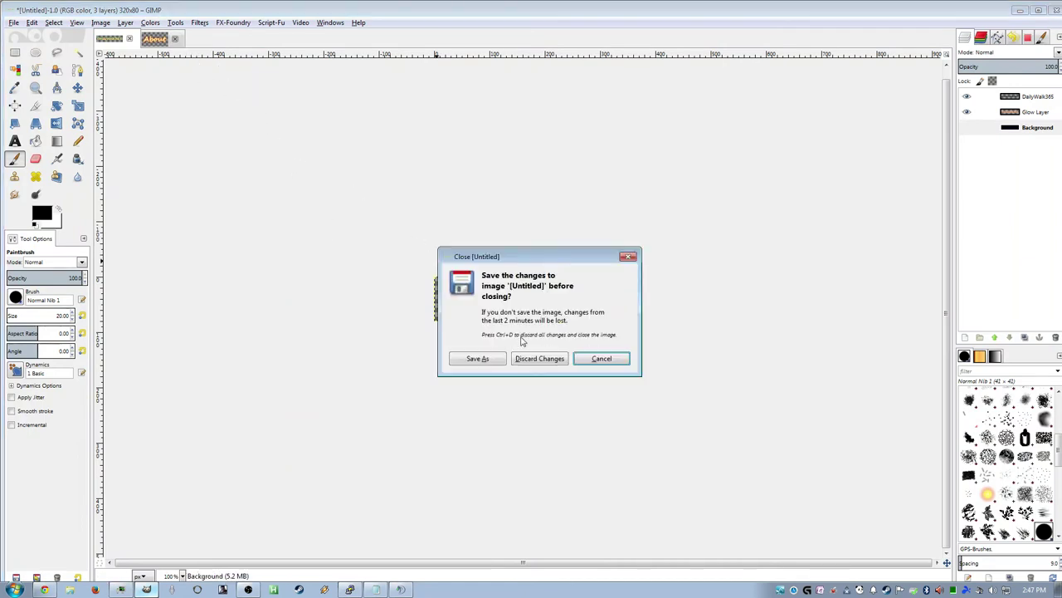
left_click(538, 359)
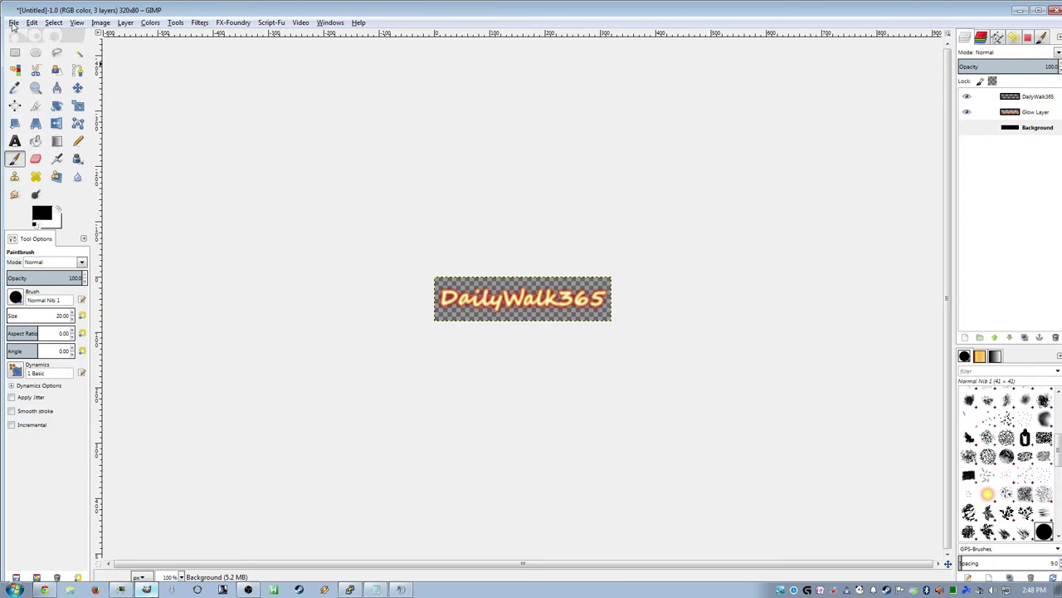
Reopen the Glowing Hot logo script from File > Create > Logos.
left_click(13, 22)
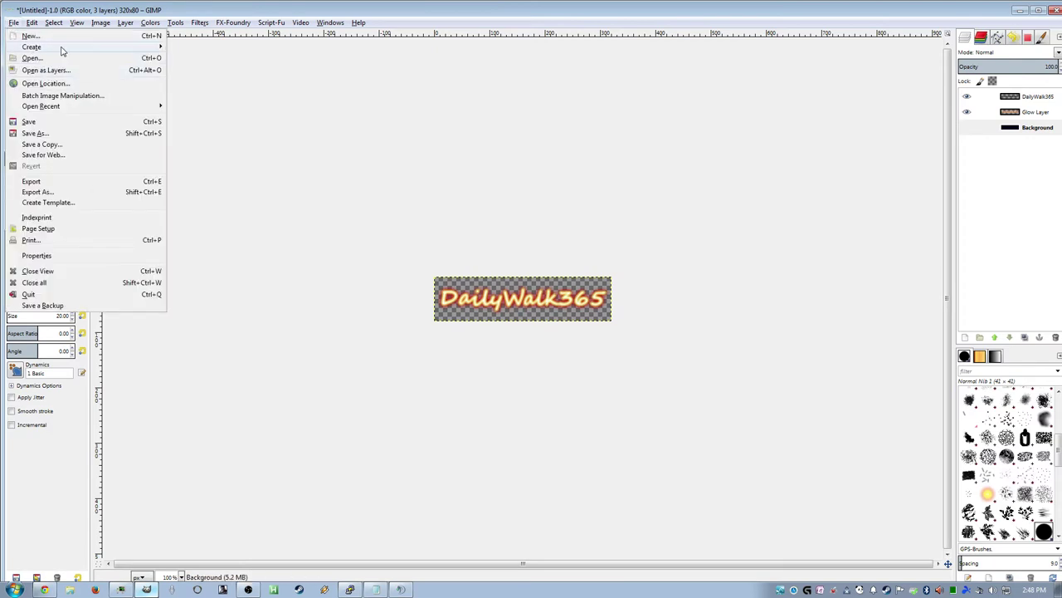
mouse_move(62, 47)
mouse_move(232, 105)
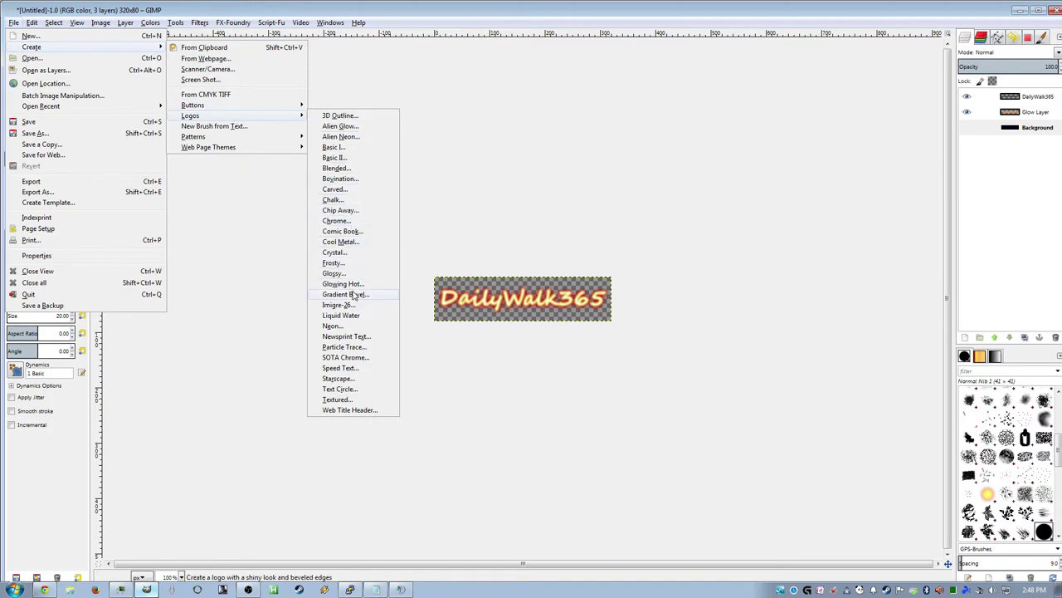
left_click(355, 285)
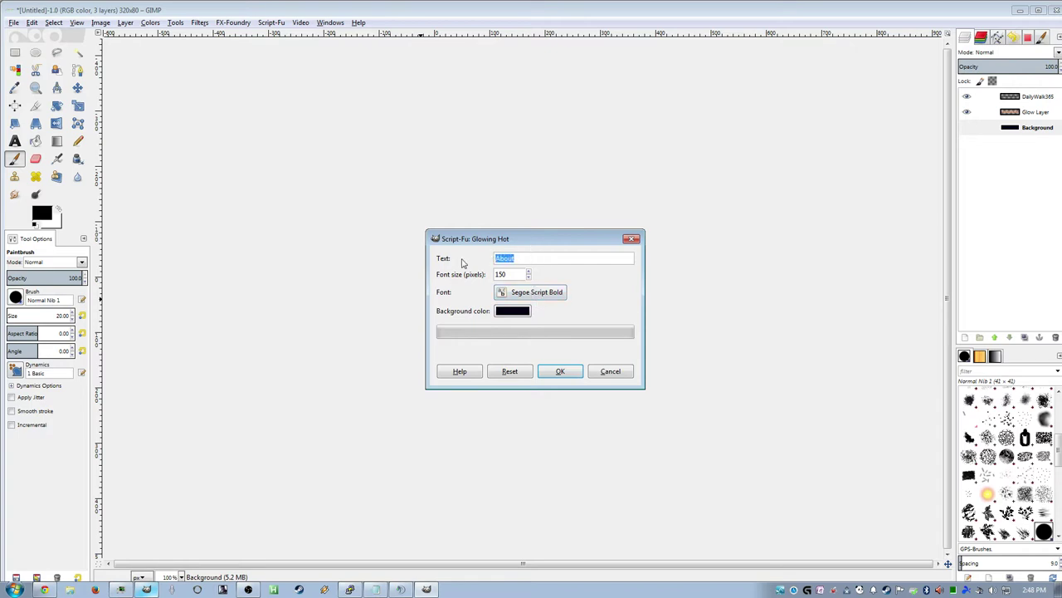
Enter DailyWalk365 as the logo text, change the font size to 38, and generate the logo.
type("DailyWalk365")
left_click_drag(515, 275, 491, 275)
type("38")
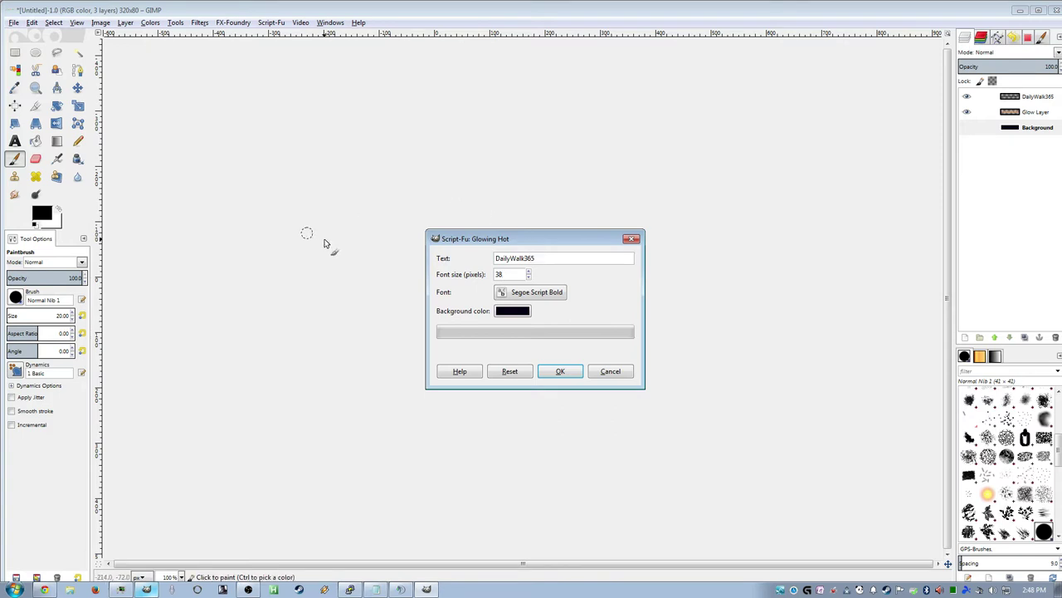
left_click(560, 371)
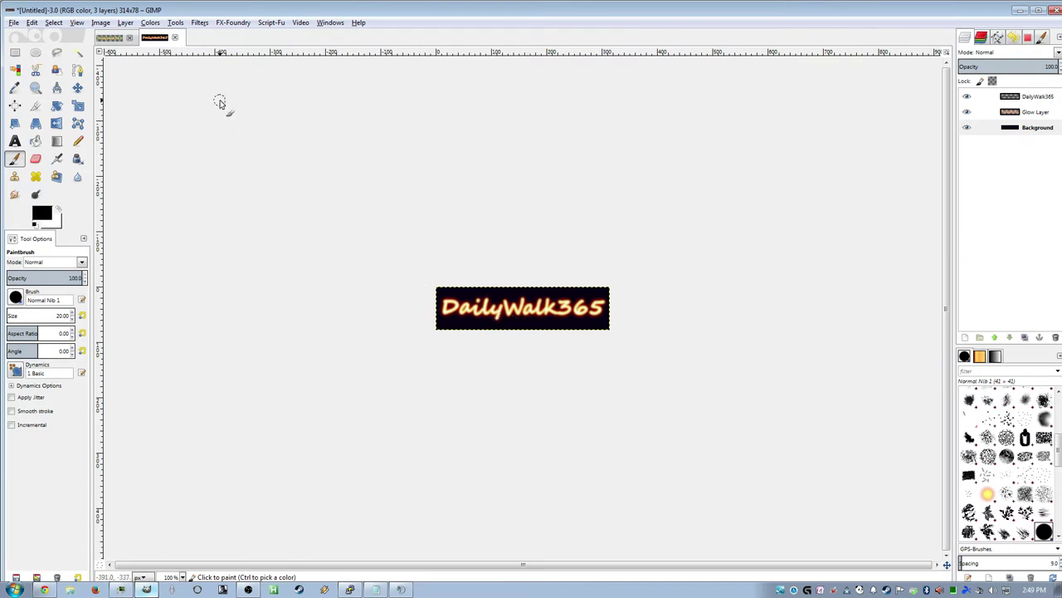
Discard the other untitled image and hide the DailyWalk365 image's black Background layer.
left_click(129, 37)
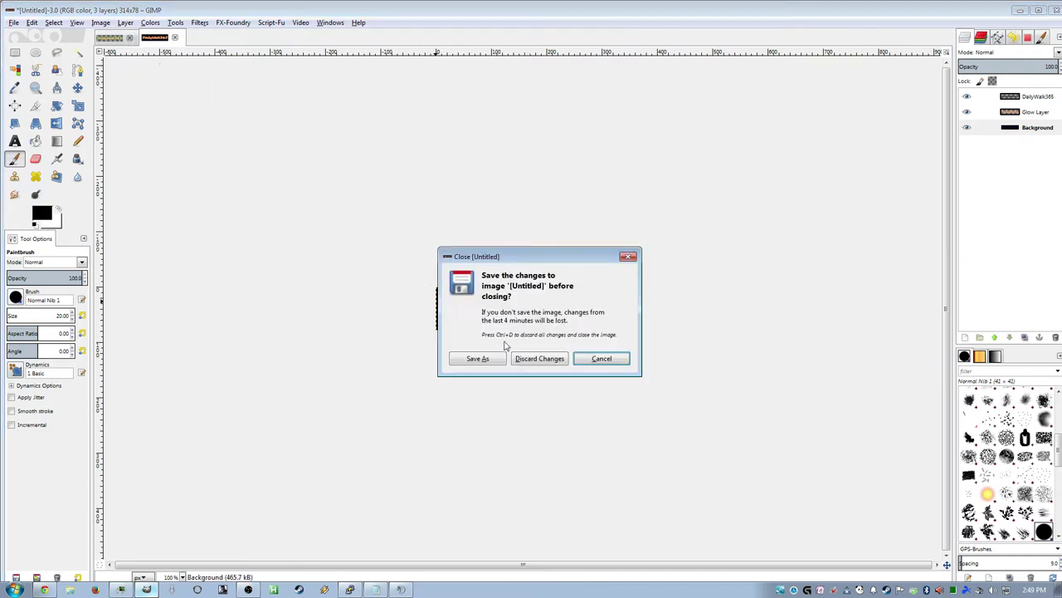
left_click(538, 358)
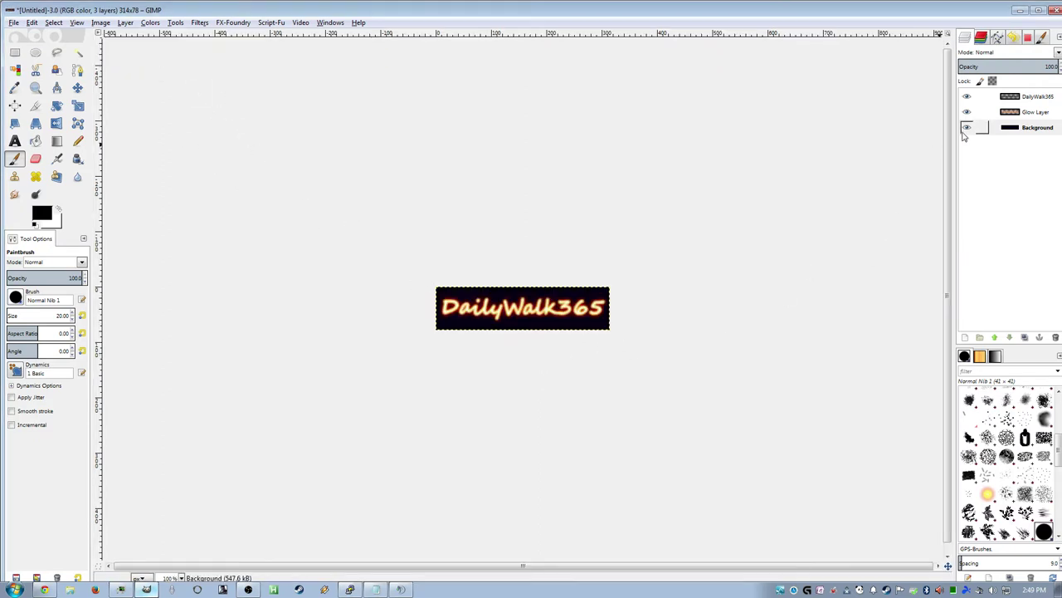
left_click(966, 127)
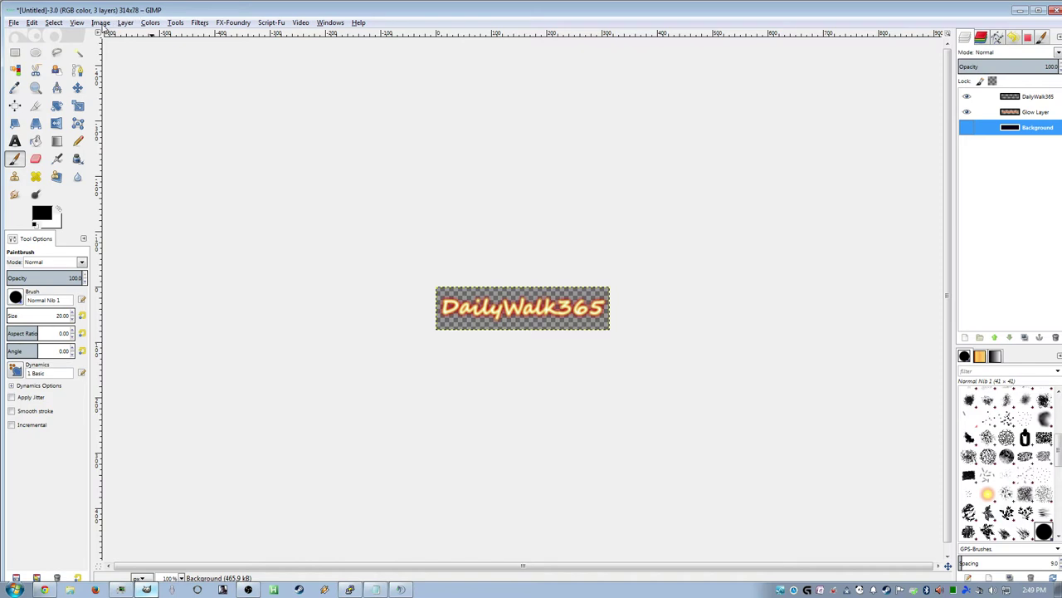
left_click(102, 24)
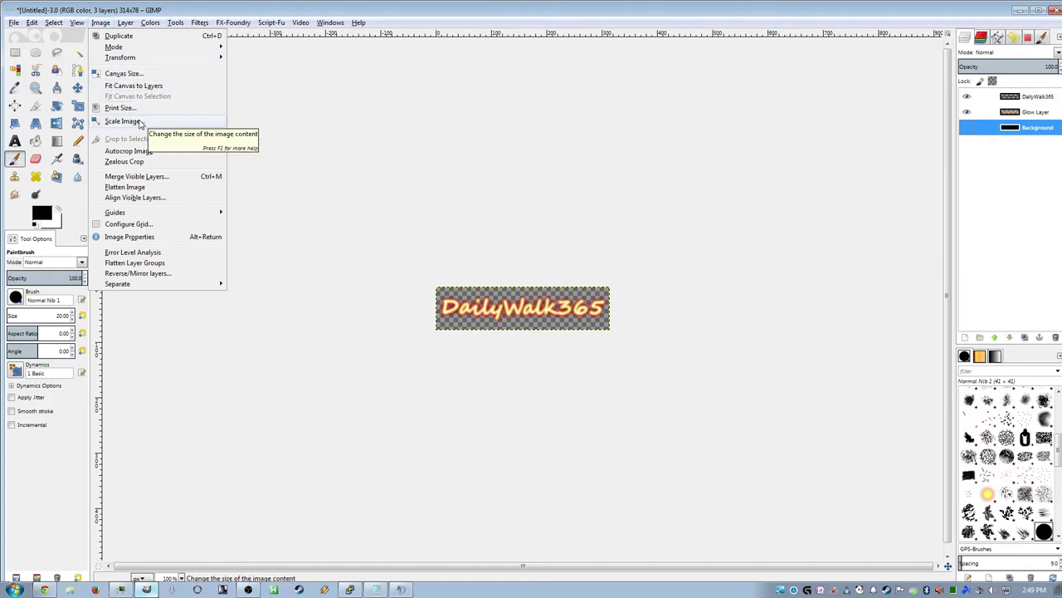
mouse_move(124, 23)
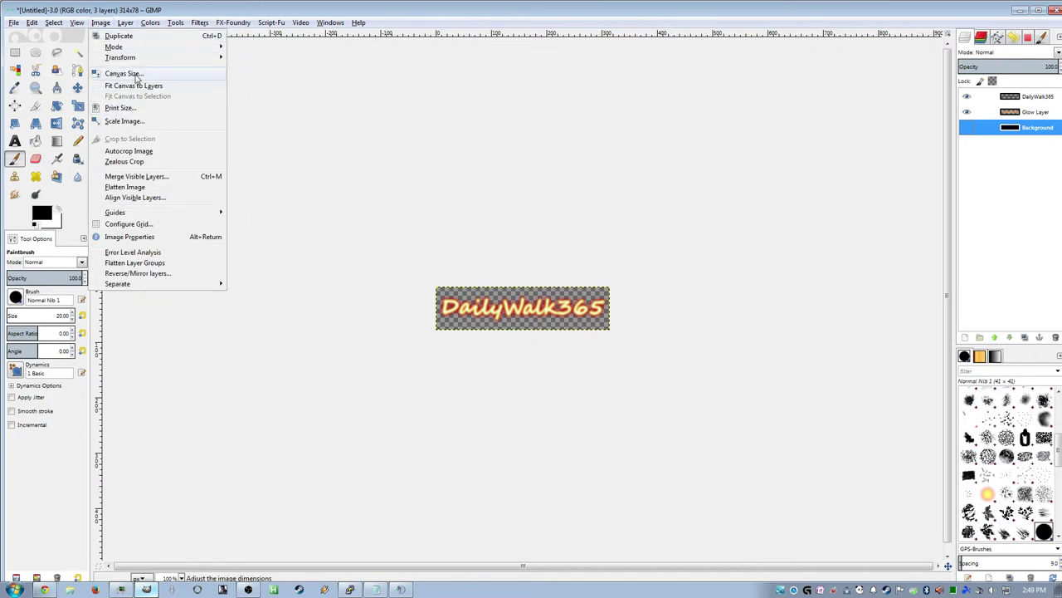
Unlink the canvas dimensions and resize to 320 × 78 px with the DailyWalk365 content centred.
left_click(137, 74)
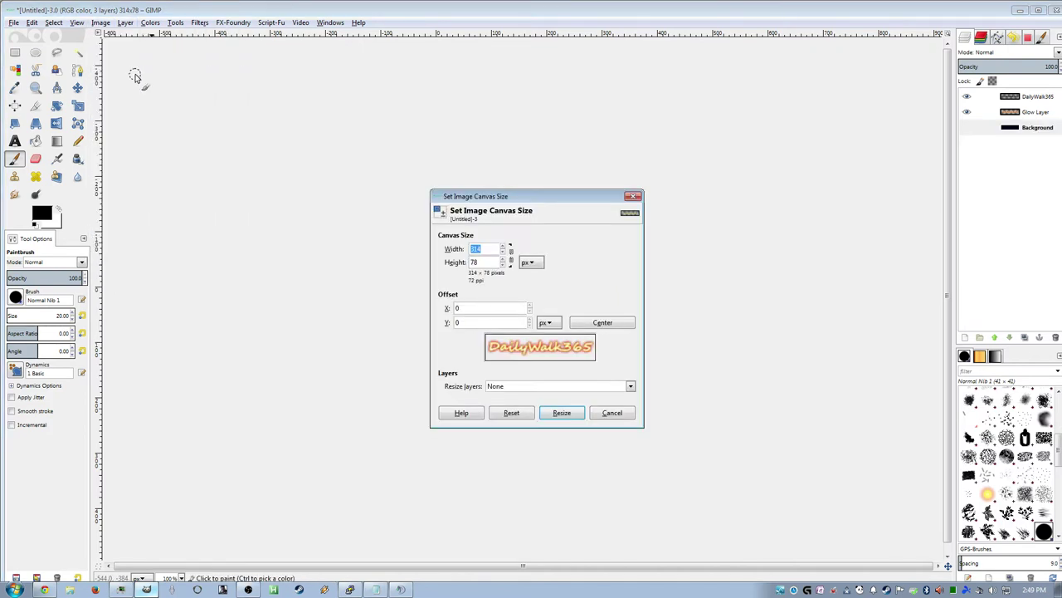
left_click(512, 256)
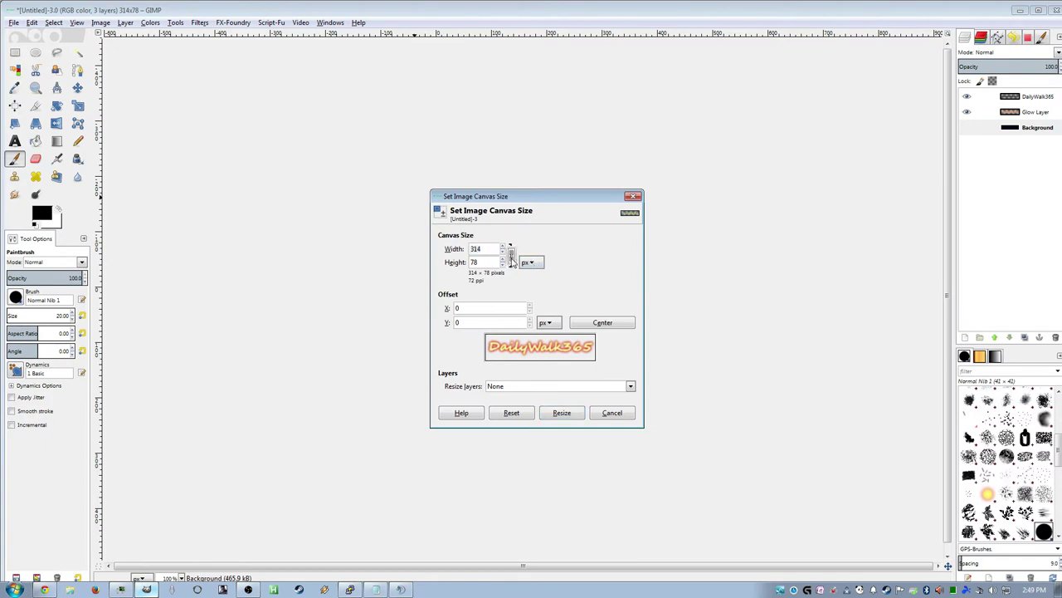
left_click(512, 259)
double_click(493, 251)
type("320")
left_click(471, 262)
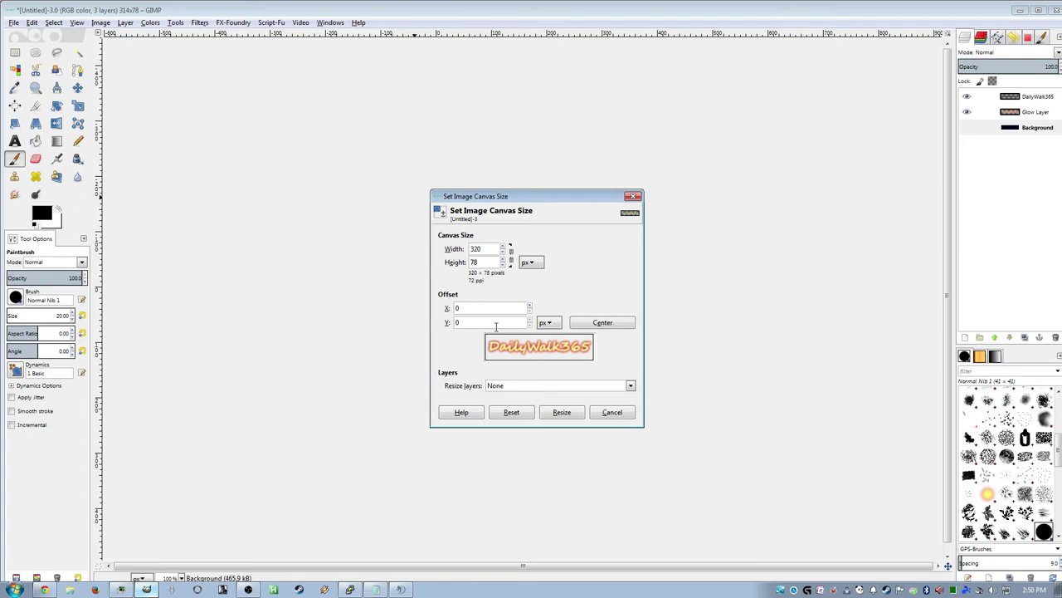
left_click(609, 321)
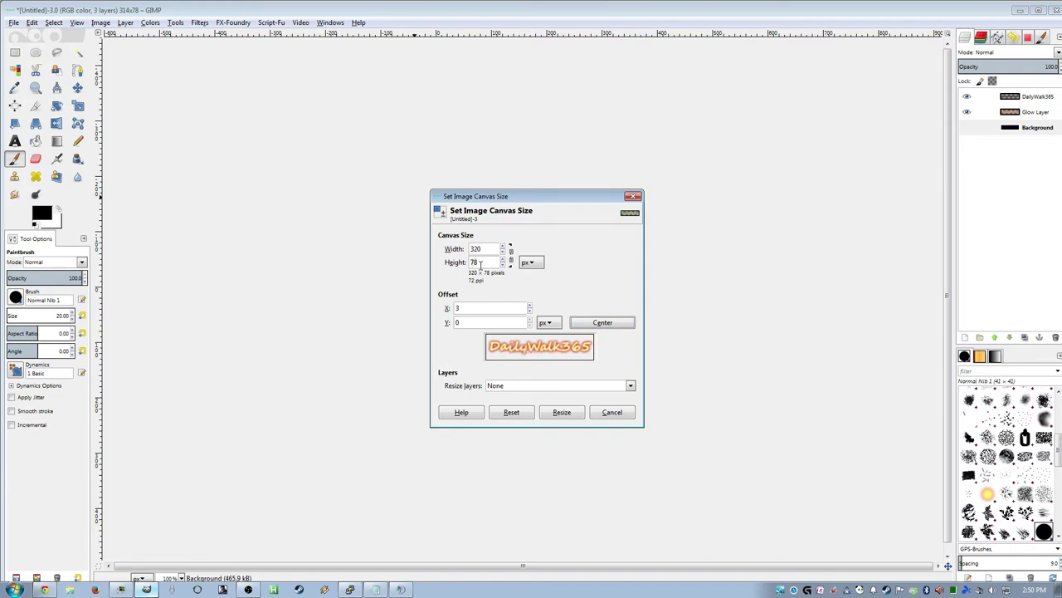
left_click(561, 413)
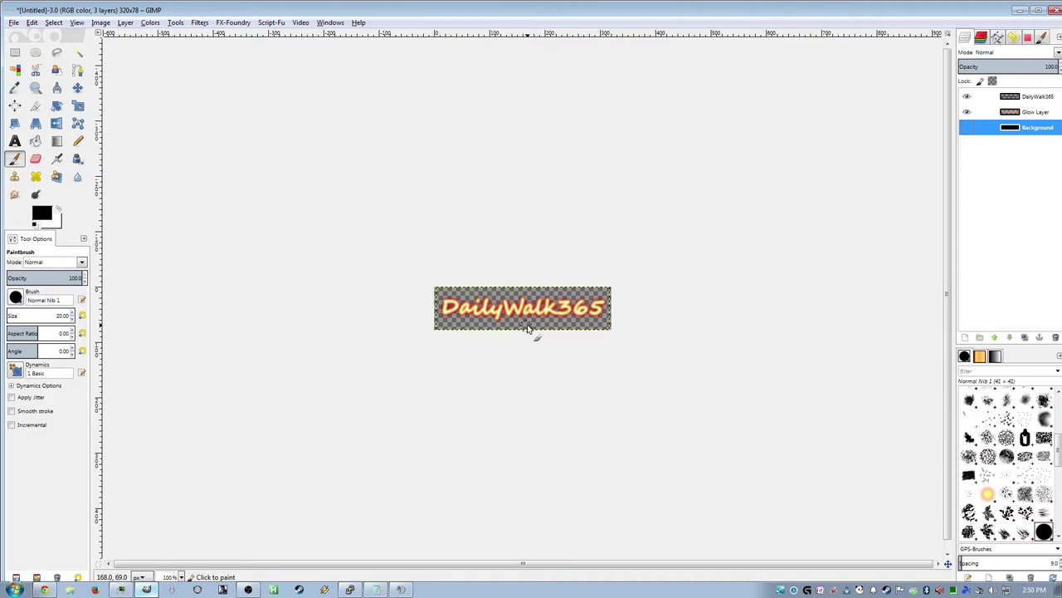
Zoom in to about 400% to inspect the glow, then back out to 150%.
scroll(528, 329, "up", 3)
scroll(528, 328, "up", 1)
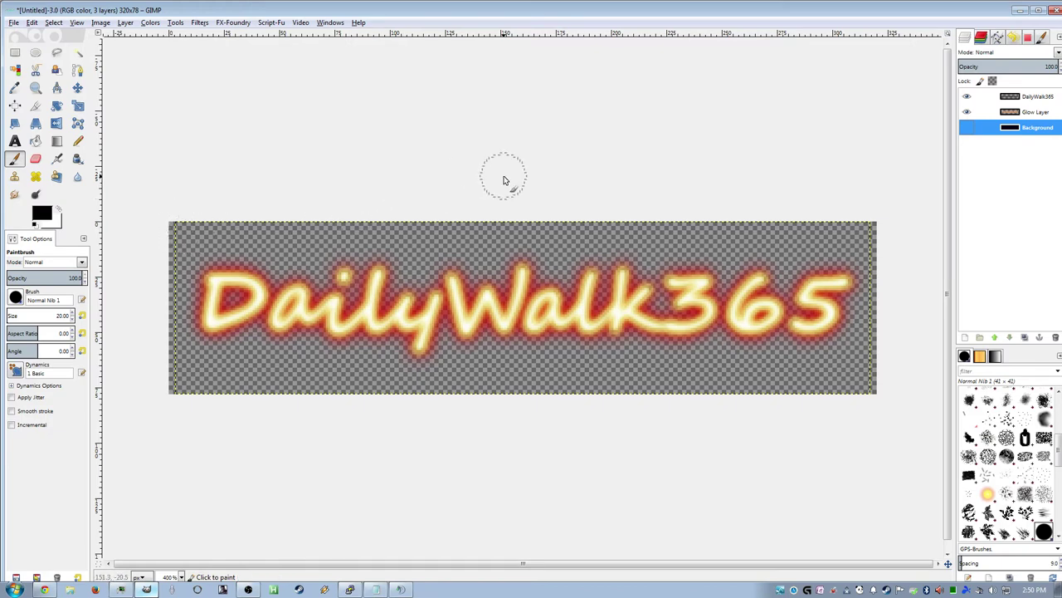
key("minus")
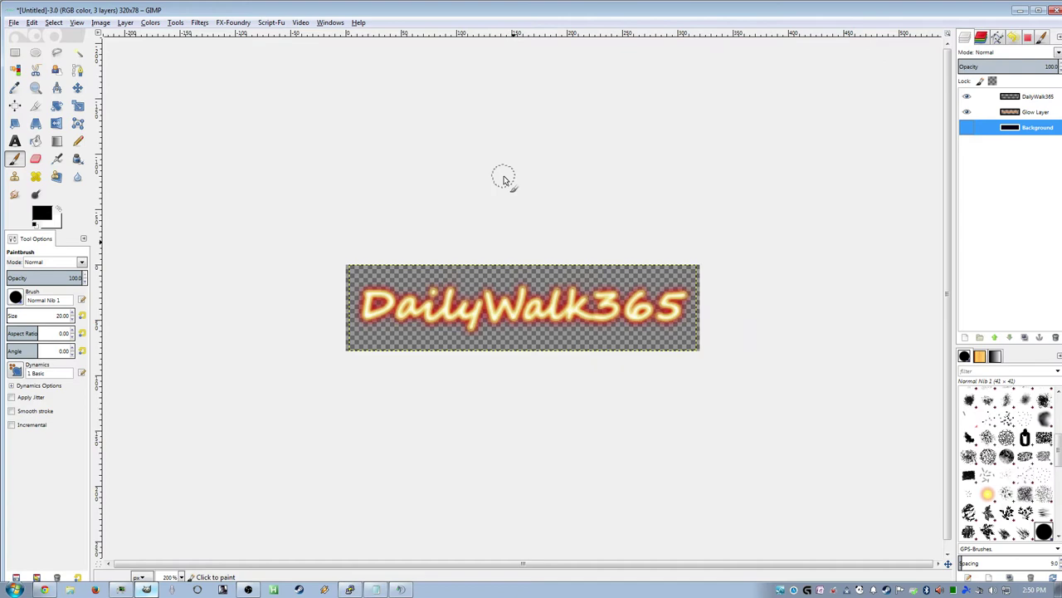
key("minus")
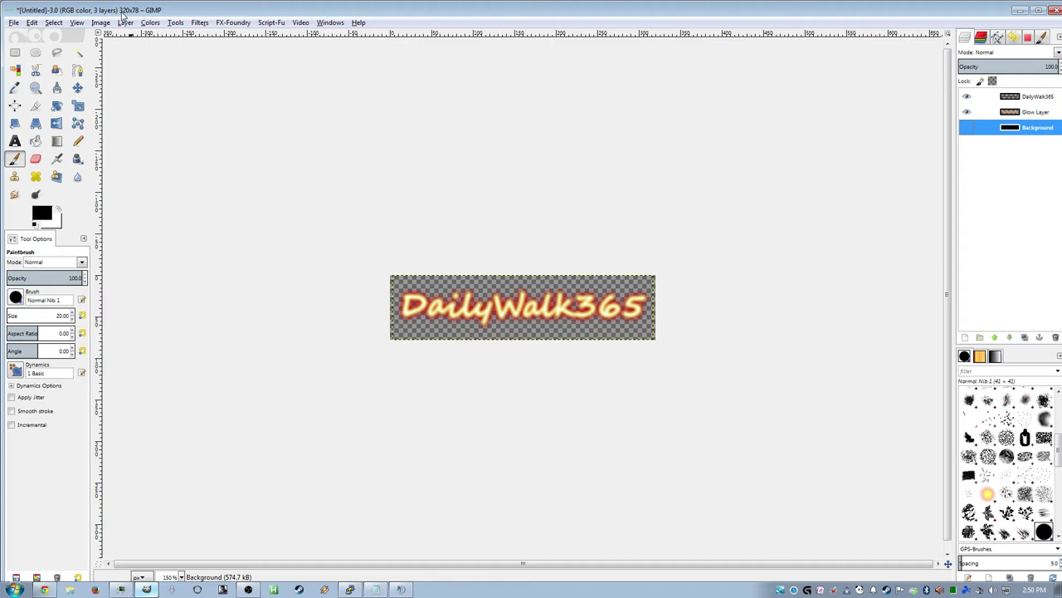
In the export dialog, navigate to the Twitch and YouTube folder under Pictures on D:.
left_click(14, 23)
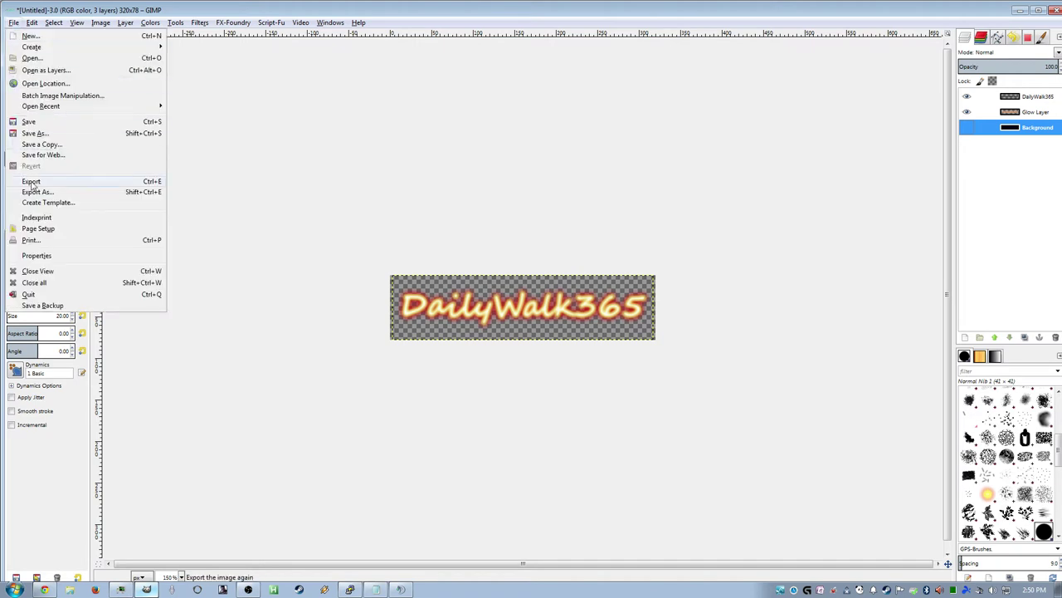
left_click(38, 194)
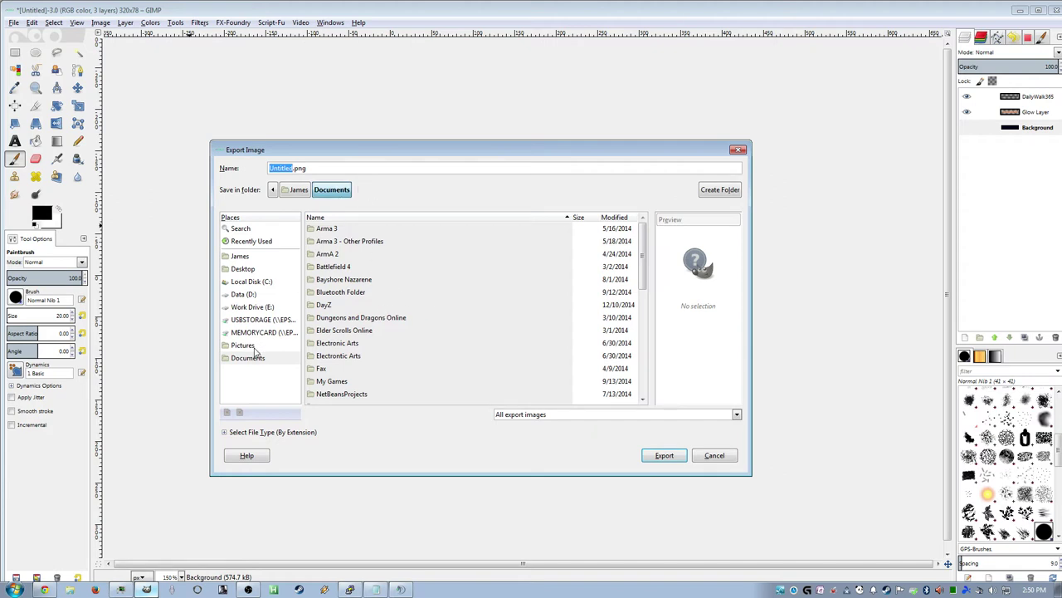
left_click(228, 347)
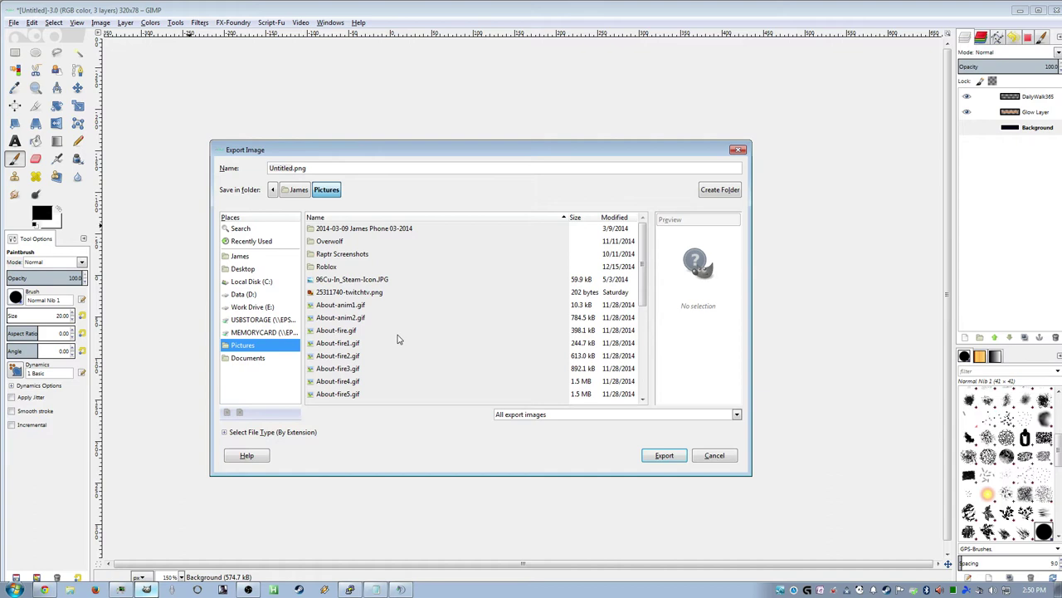
scroll(644, 283, "down", 5)
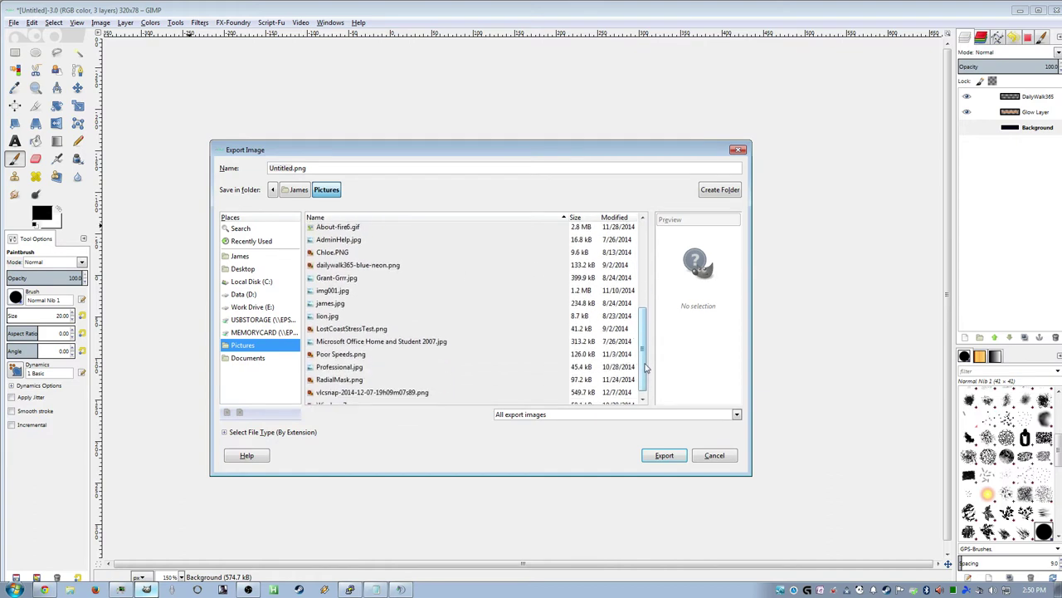
scroll(644, 283, "up", 5)
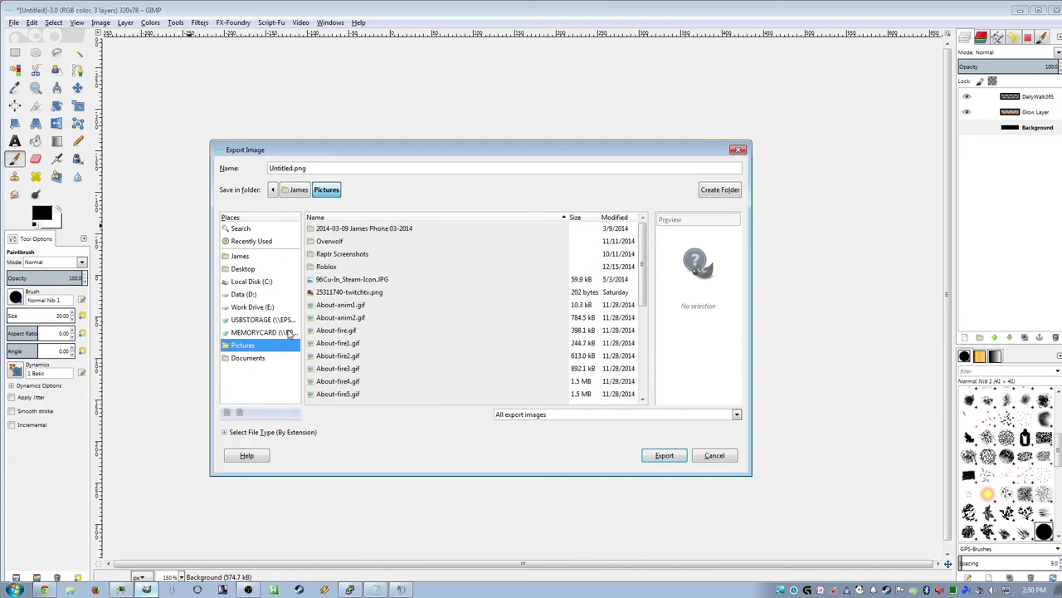
left_click(226, 299)
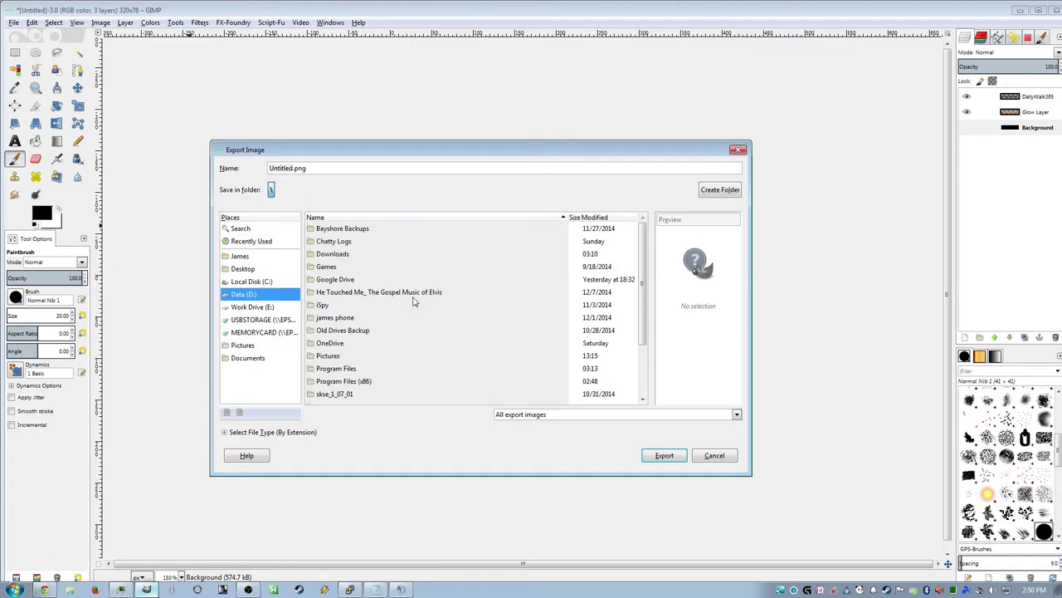
double_click(320, 356)
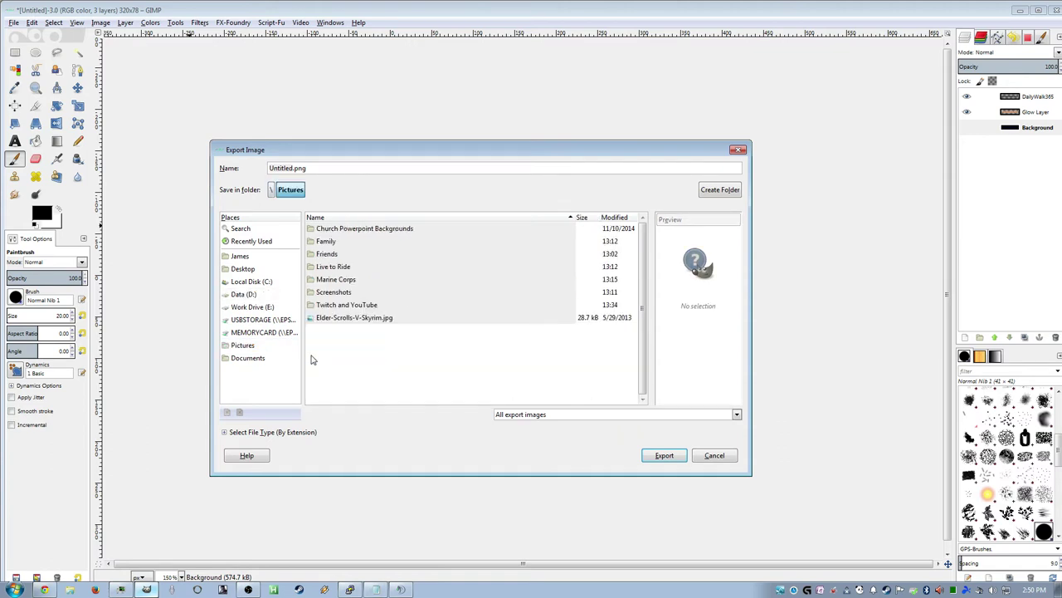
double_click(313, 306)
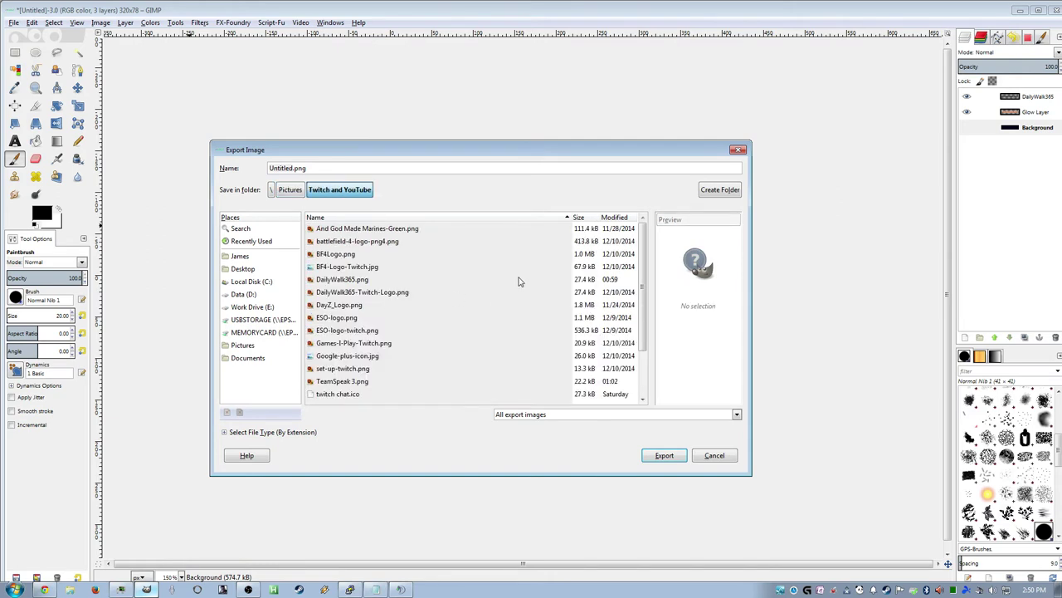
Name the file Dailywalktemp.png and export it with the default PNG options.
double_click(283, 168)
double_click(301, 168)
double_click(282, 170)
type("Dailywalktemp")
key("Return")
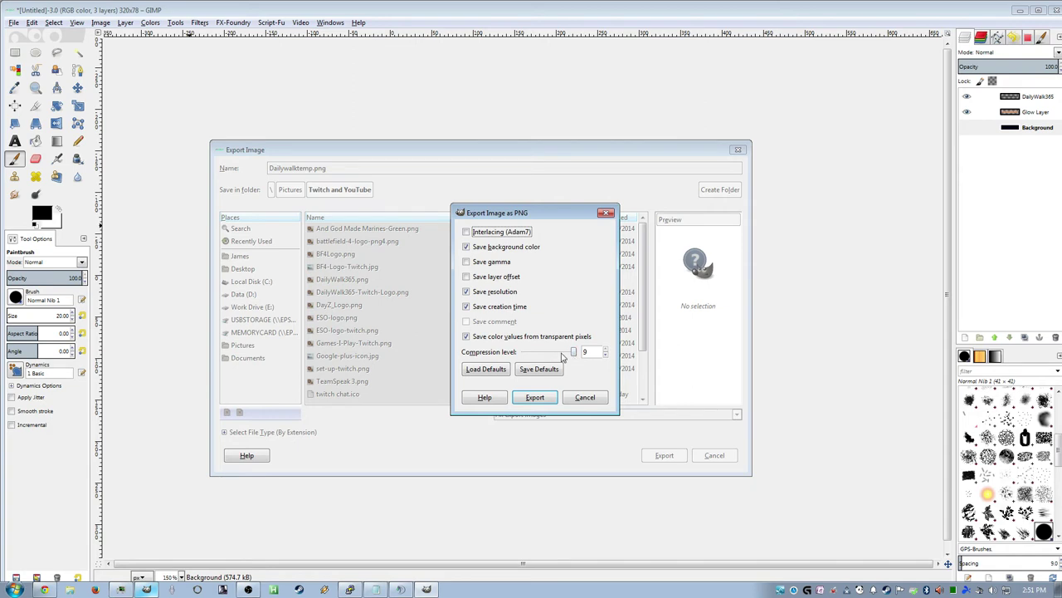
left_click(540, 398)
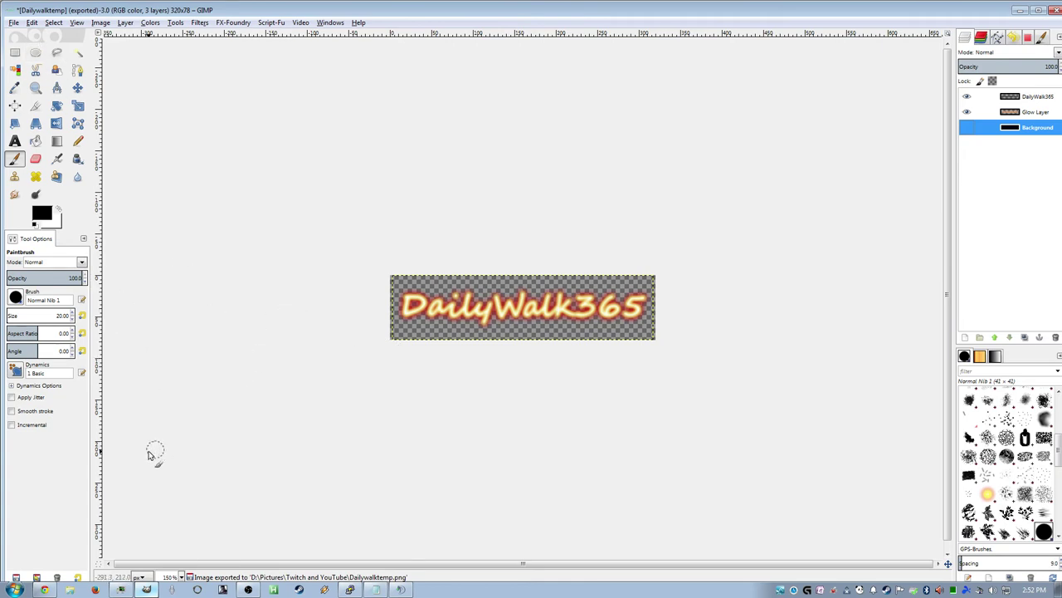
In Twitch, turn on panel editing and add a new empty panel.
left_click(43, 590)
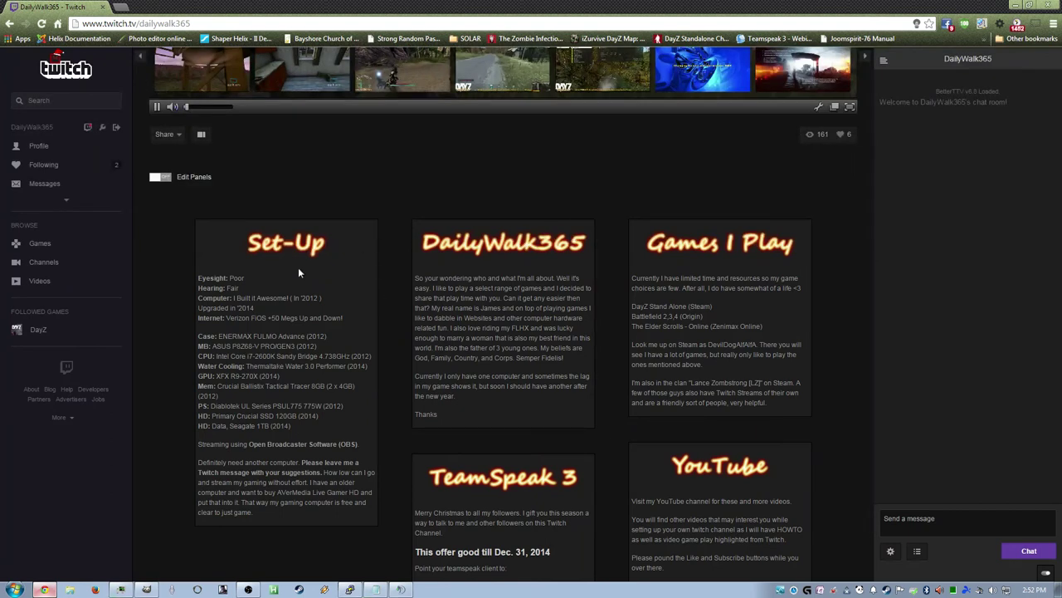
left_click(166, 178)
scroll(405, 247, "down", 3)
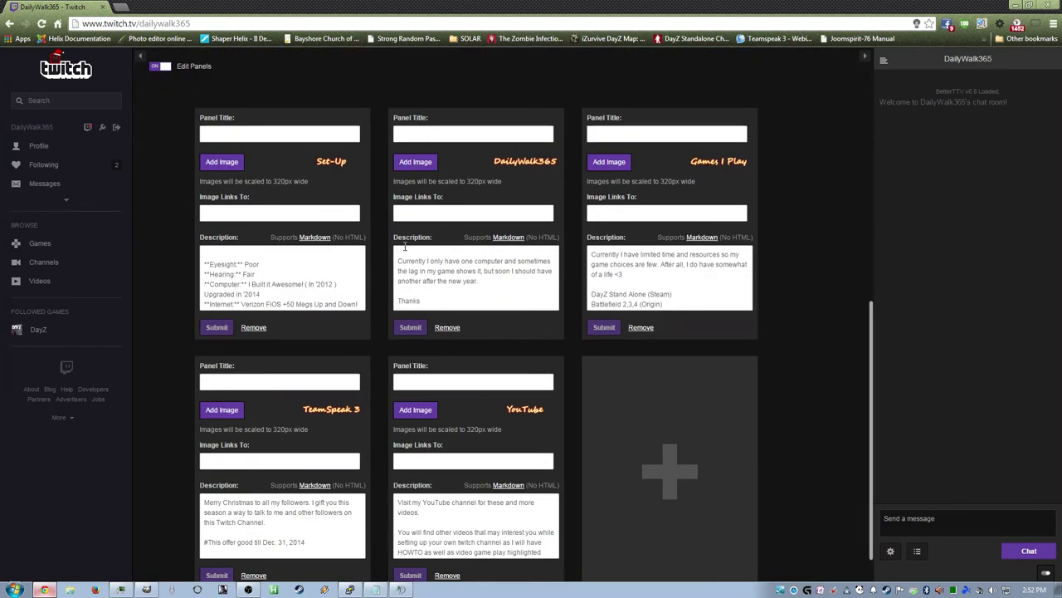
left_click(682, 483)
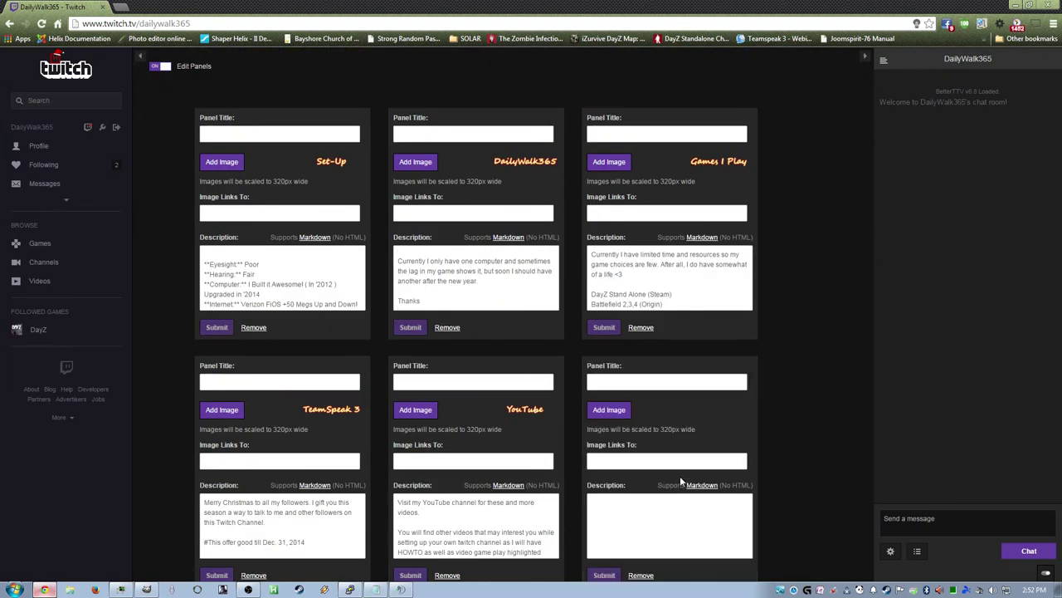
left_click(637, 384)
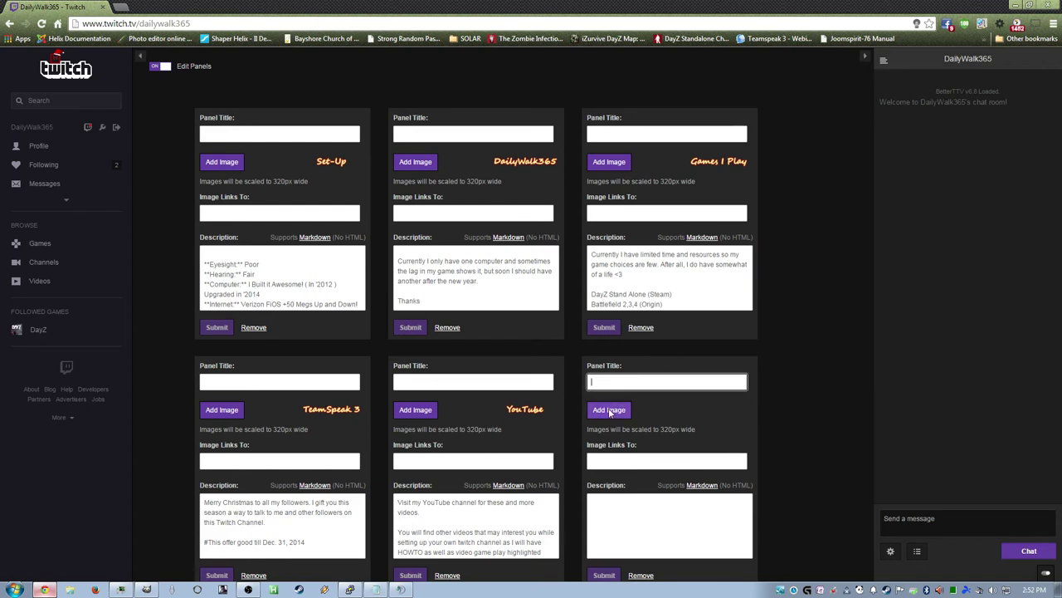
Browse for the panel image in the Twitch and YouTube folder on Pictures (D:).
left_click(609, 409)
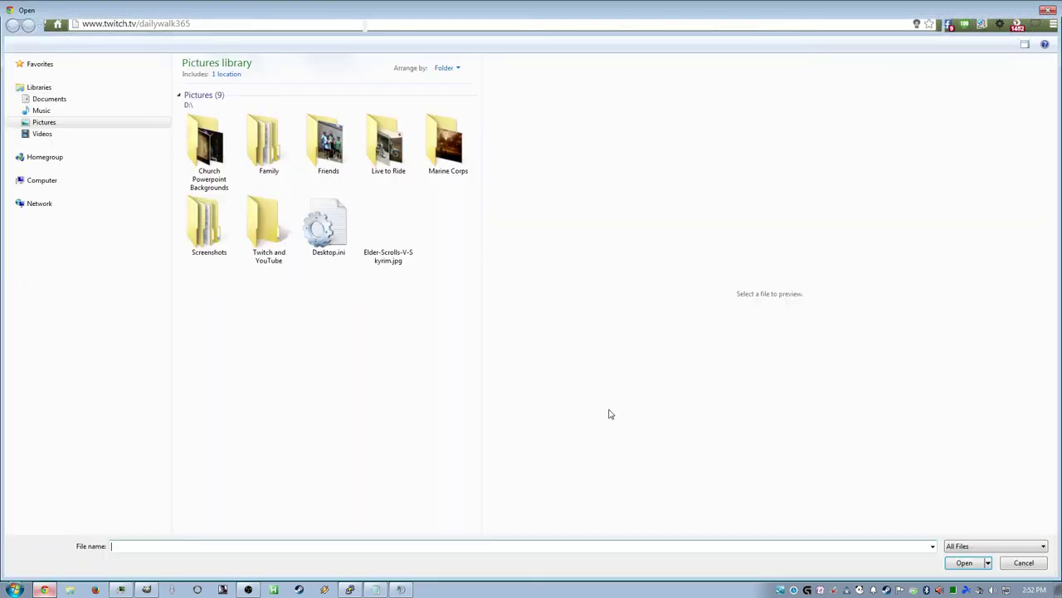
left_click(41, 122)
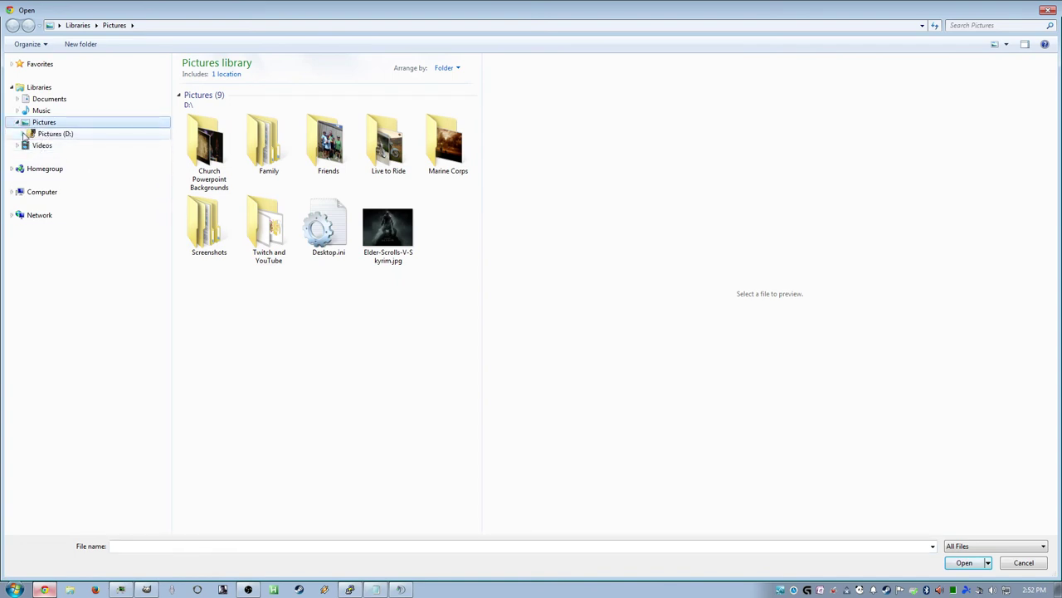
left_click(22, 134)
left_click(73, 216)
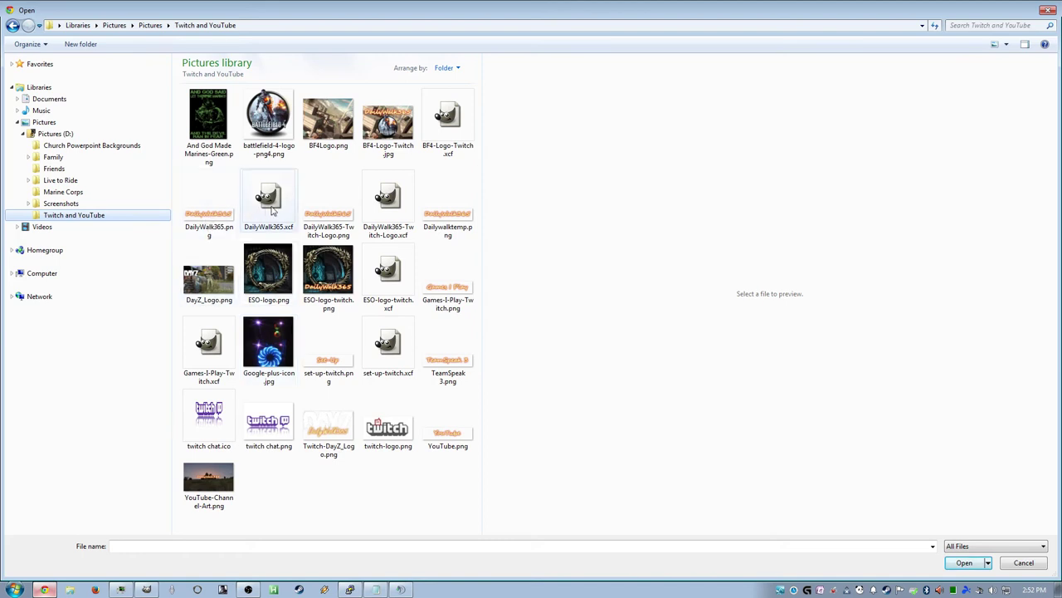
Load Dailywalktemp.png as the new panel's image and accept the crop.
left_click(462, 213)
double_click(462, 214)
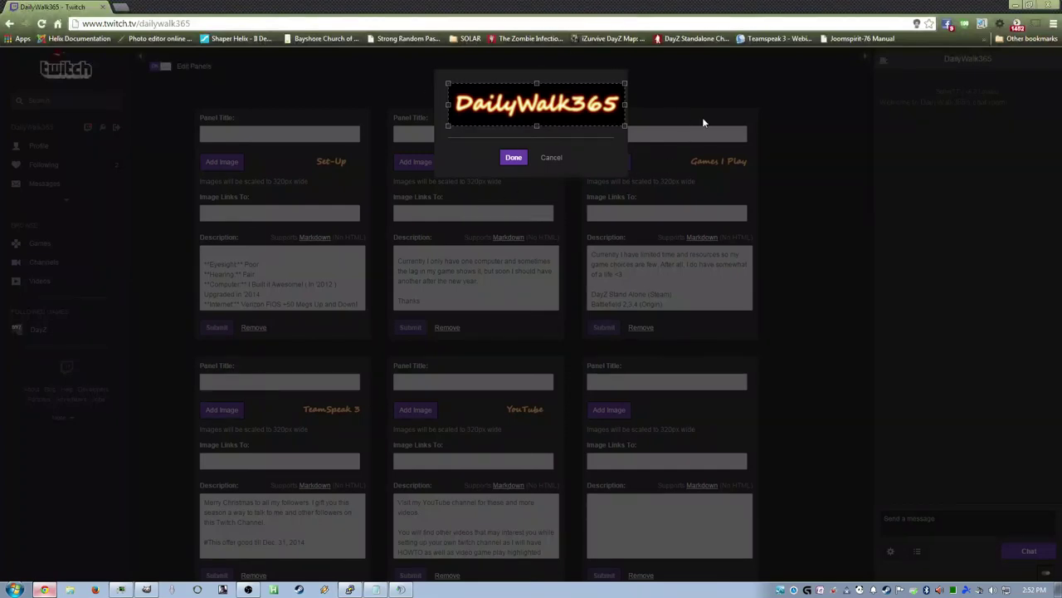
left_click(514, 158)
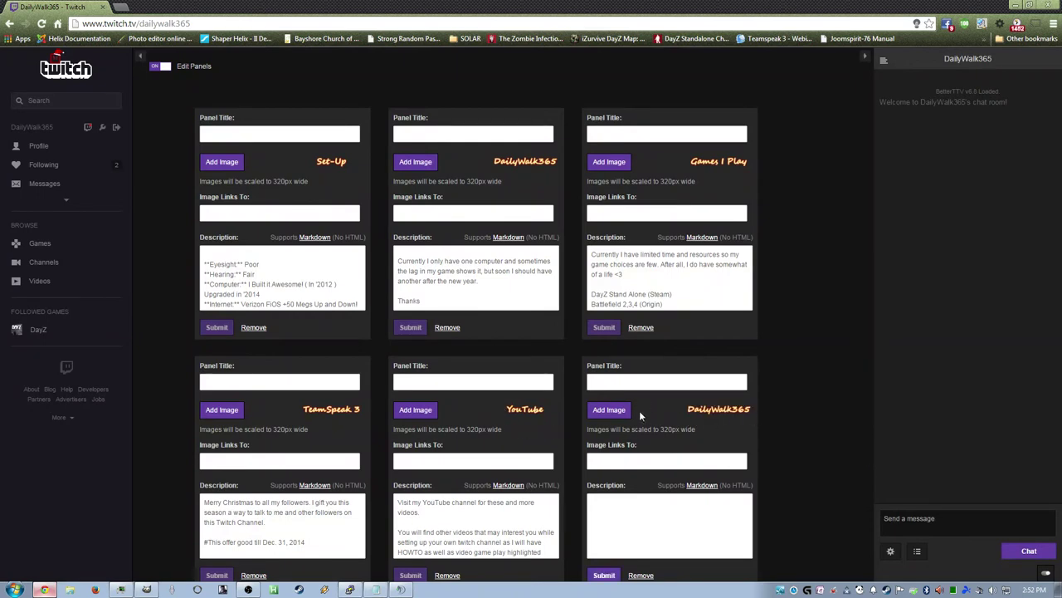
Add the description 'Something about this panel.' to the bottom-right panel and submit it.
scroll(618, 494, "down", 2)
left_click(642, 414)
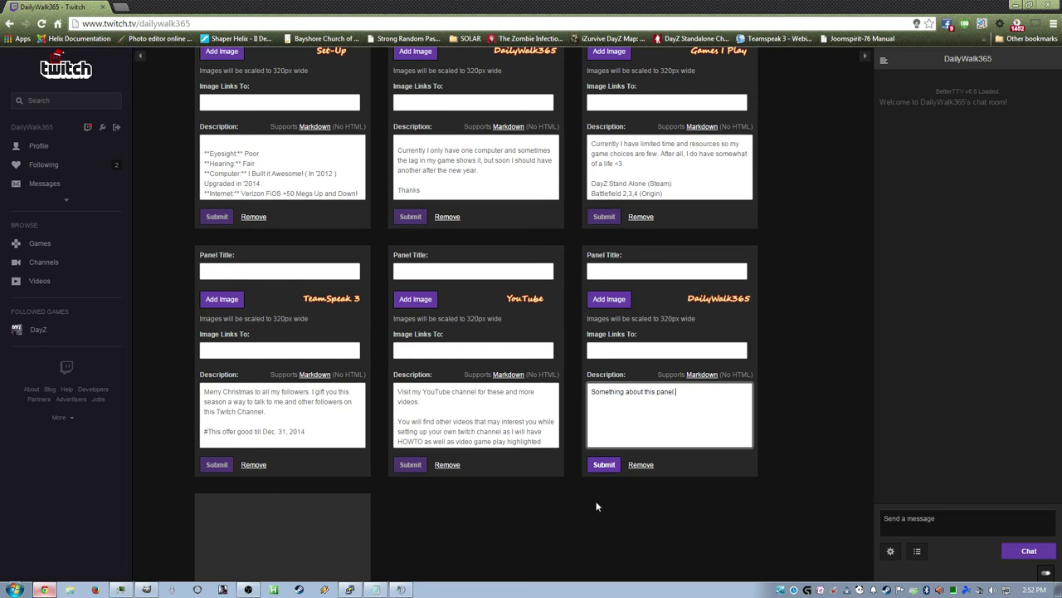
left_click(603, 469)
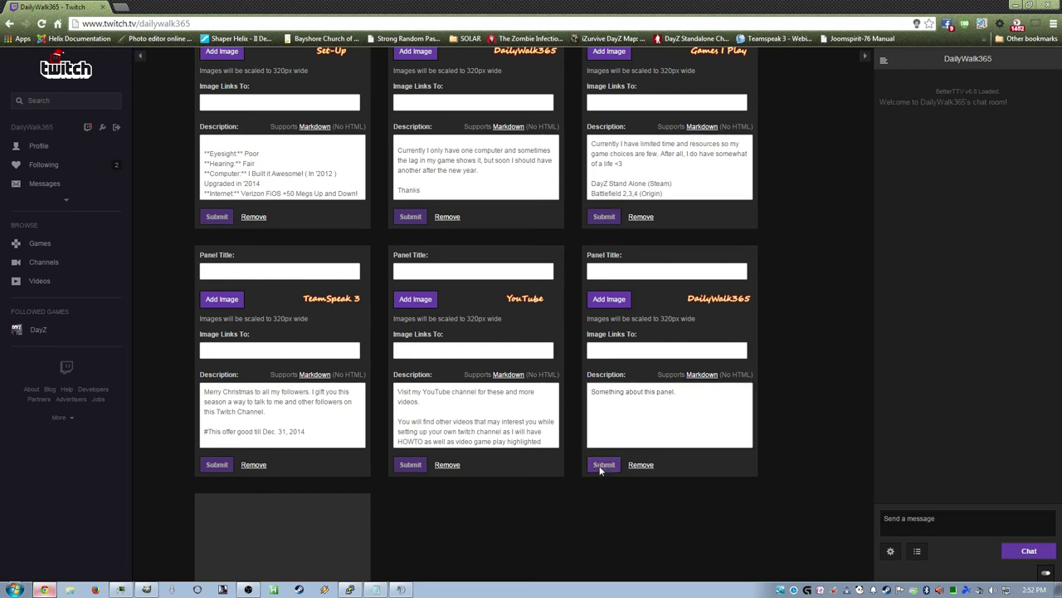
scroll(304, 301, "up", 1)
Turn off panel editing, review the finished panels, and switch back to GIMP.
left_click(164, 67)
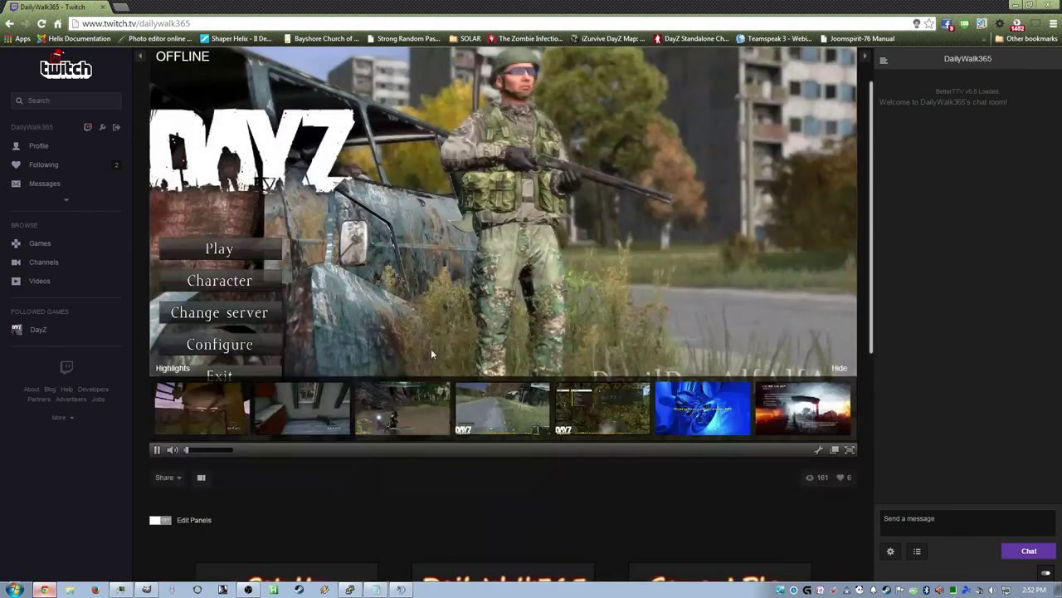
scroll(465, 337, "down", 4)
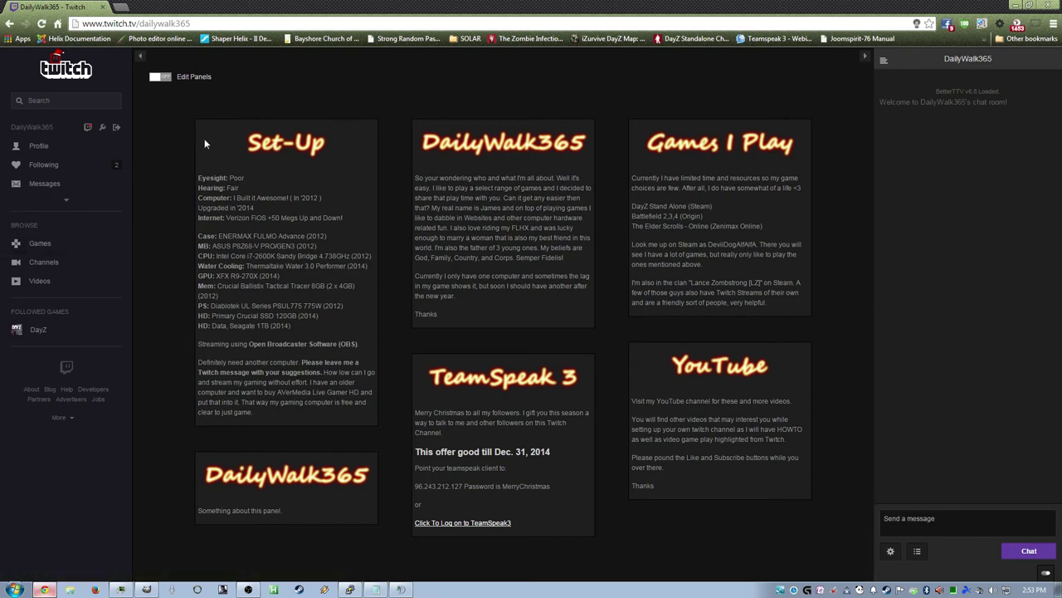
key("alt+Tab")
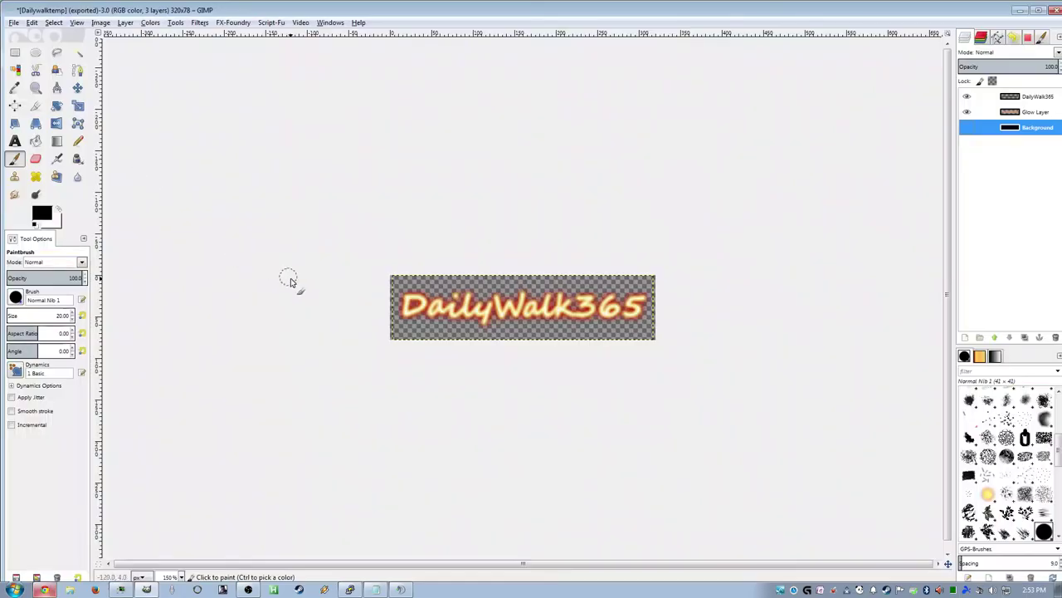
Create a Glowing Hot logo reading 'About' and hide its black Background layer.
left_click(15, 25)
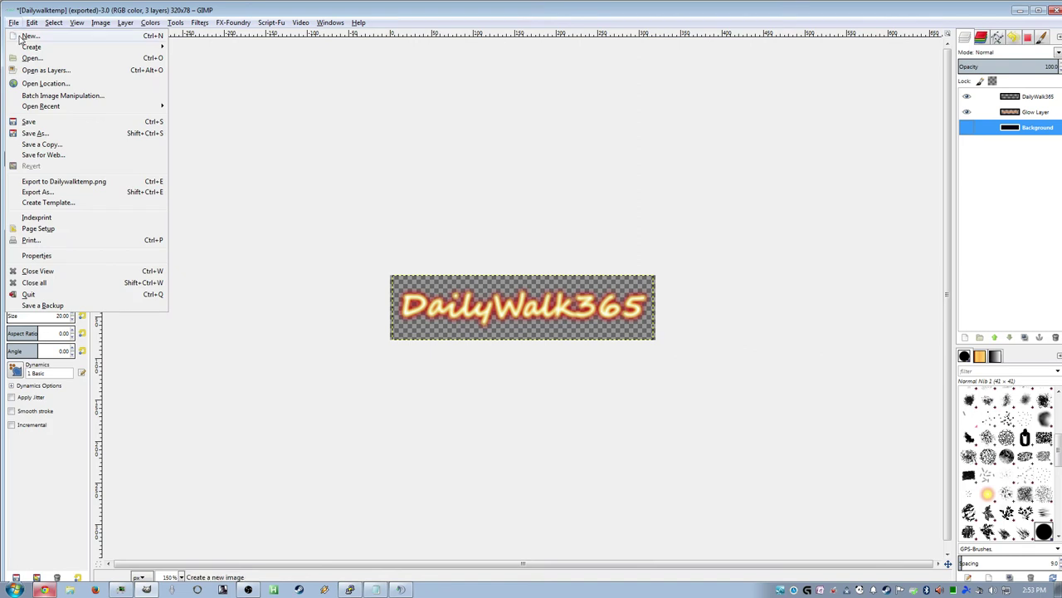
mouse_move(93, 47)
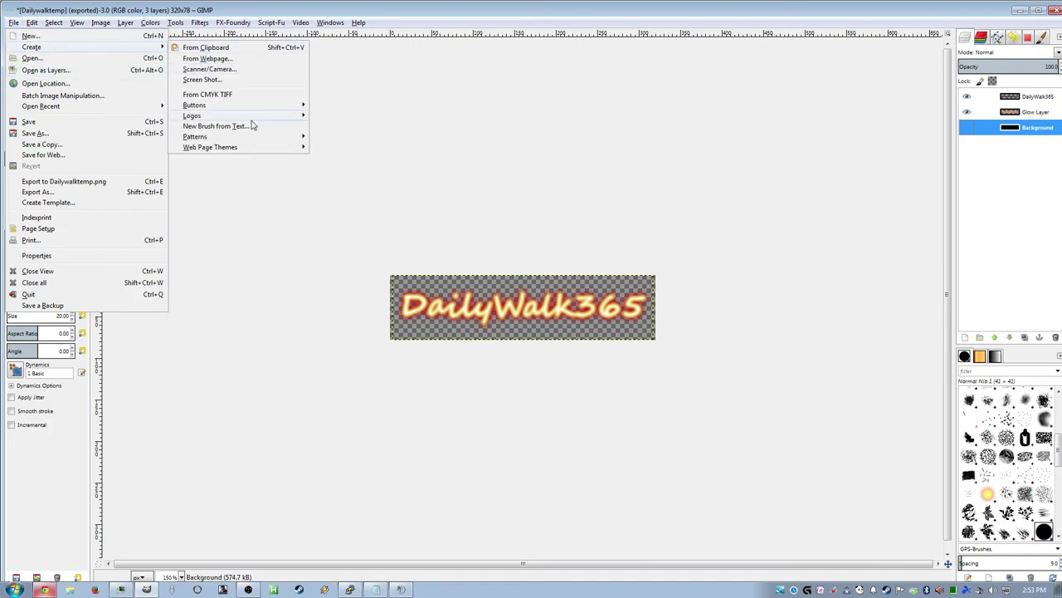
mouse_move(199, 115)
left_click(344, 283)
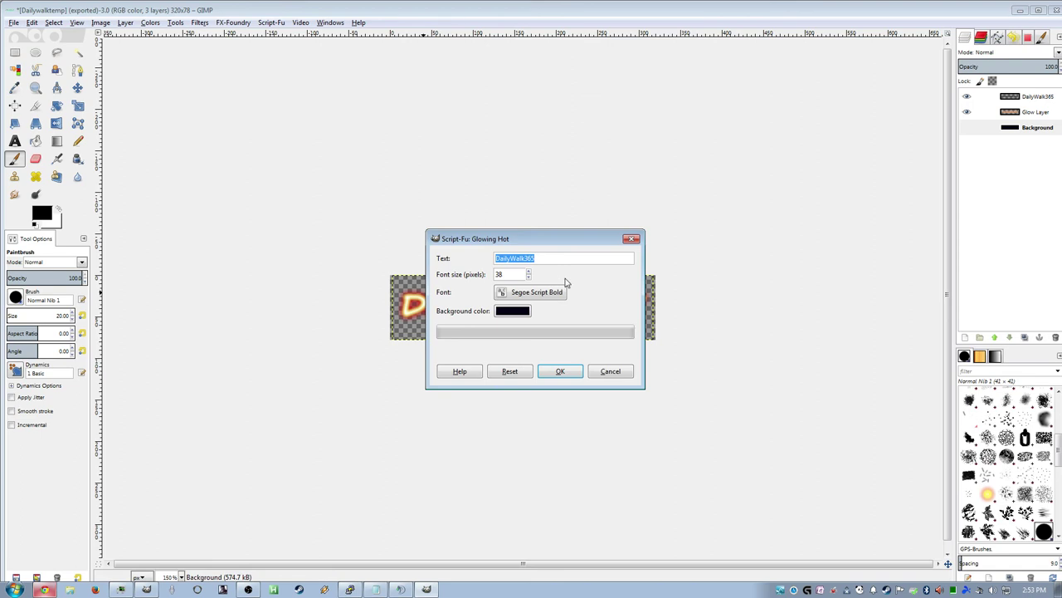
type("About")
left_click(561, 372)
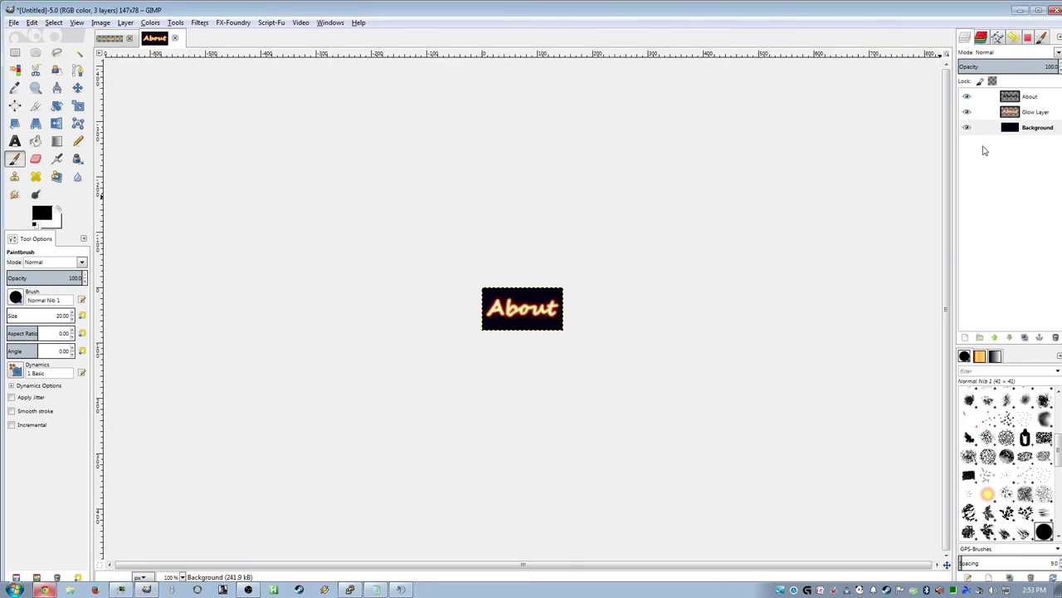
left_click(967, 128)
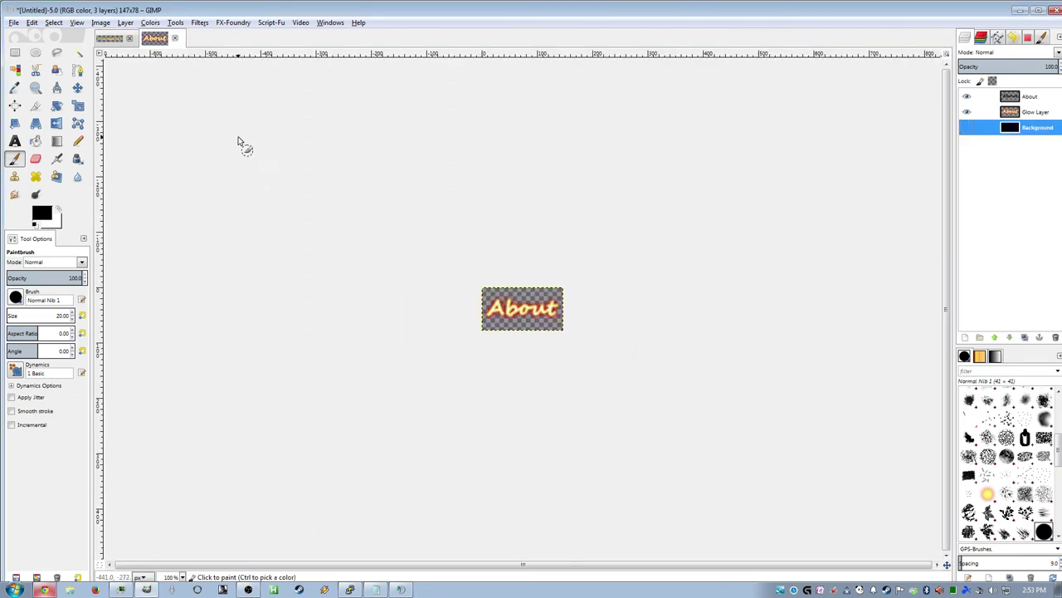
Widen the About canvas to 320 × 78 px with the text centred.
left_click(103, 25)
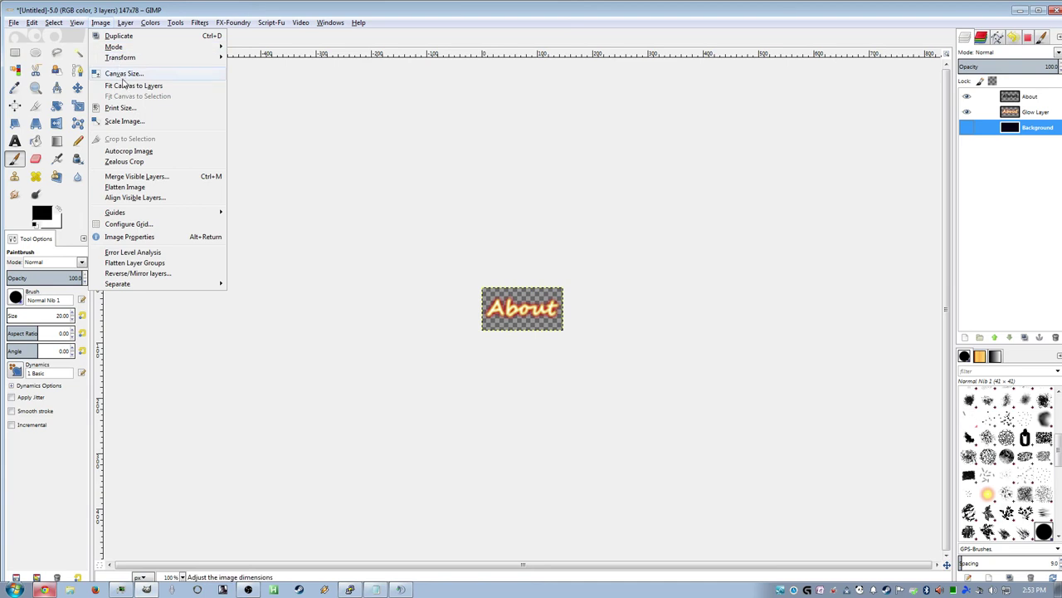
left_click(124, 74)
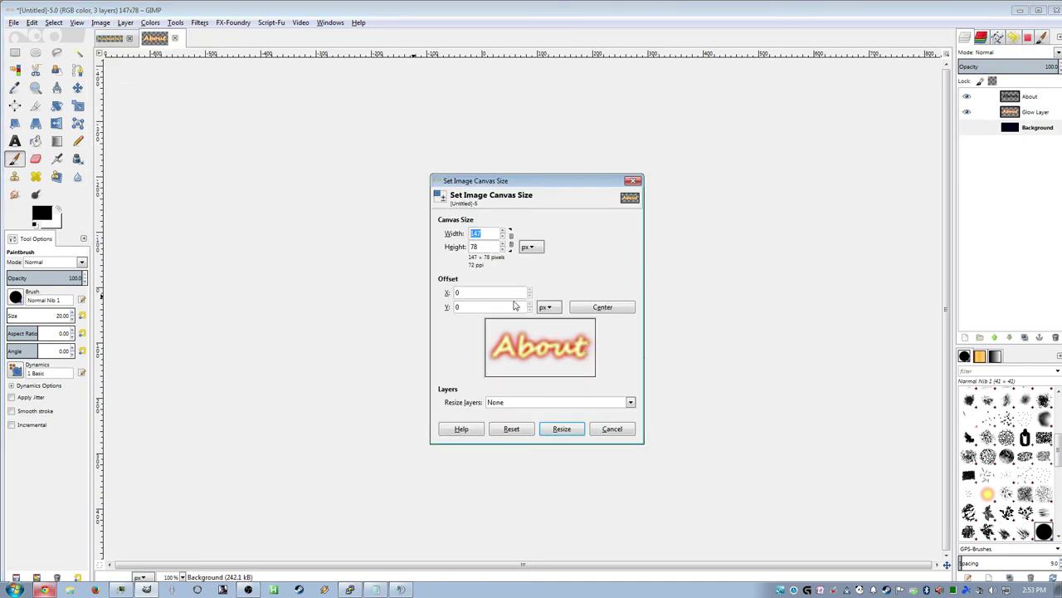
type("320")
left_click(610, 308)
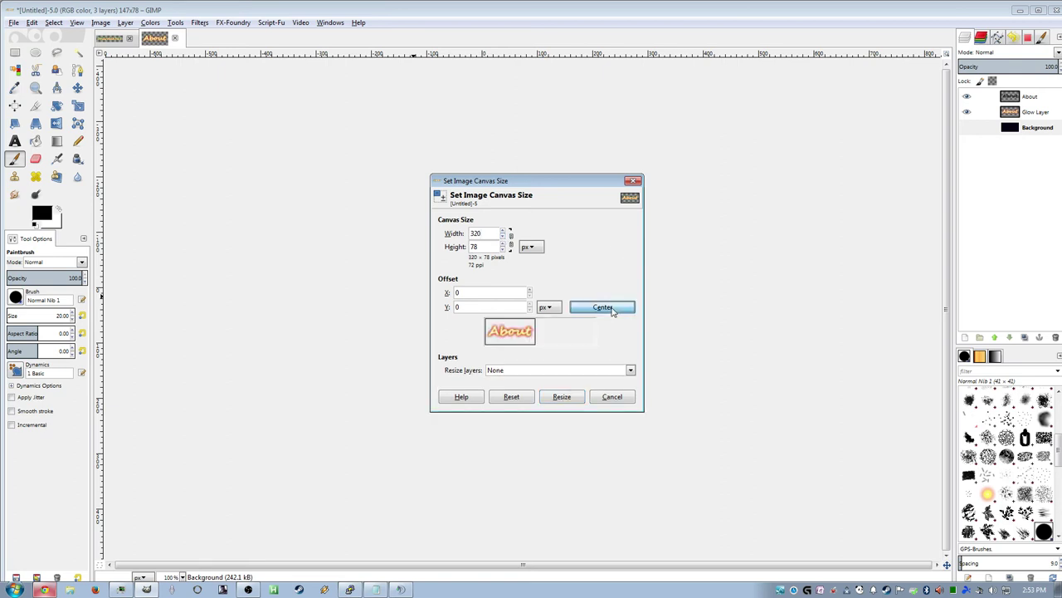
left_click(562, 397)
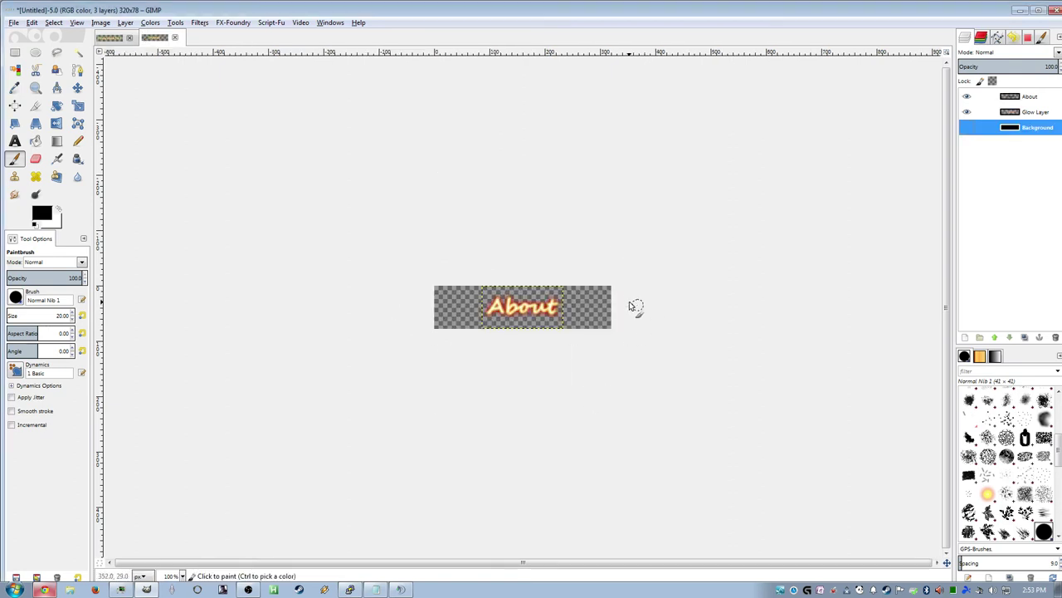
Export the About image as abouttemp.png into the Twitch and YouTube folder.
left_click(13, 22)
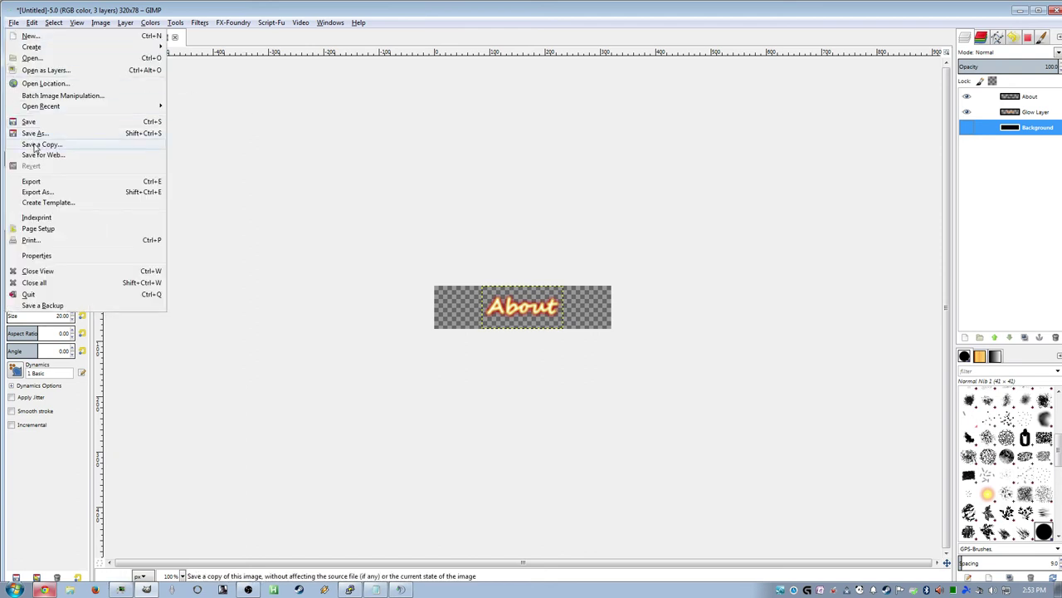
left_click(39, 192)
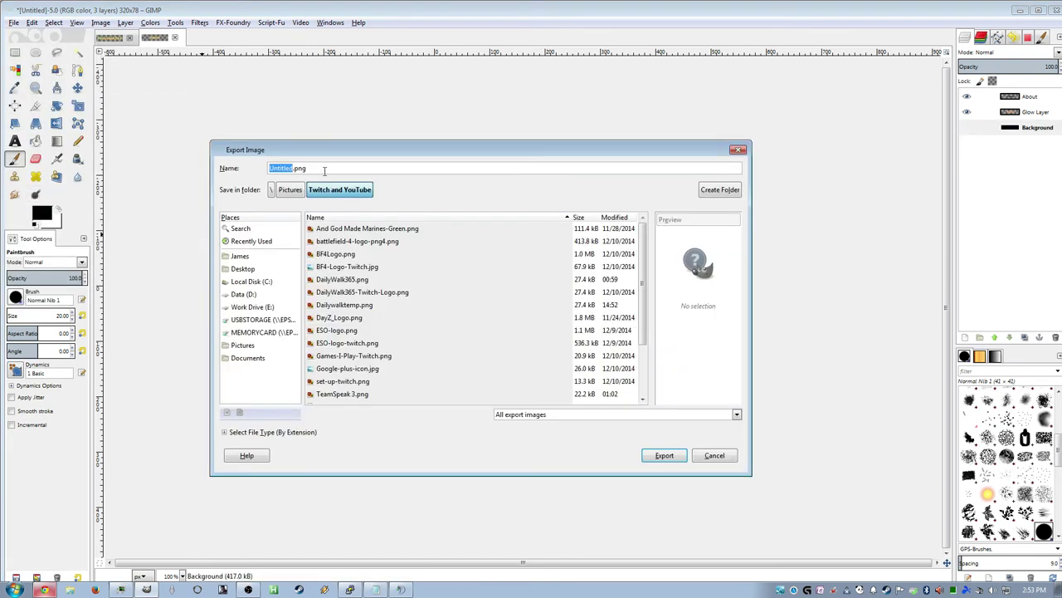
type("abouttemp")
left_click(664, 455)
left_click(535, 398)
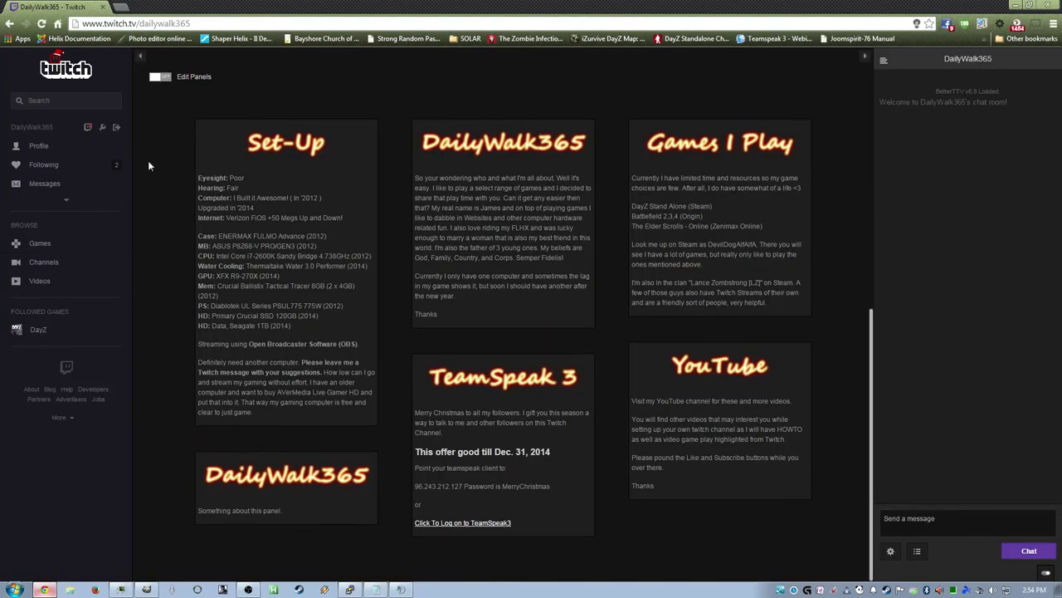
Re-enable panel editing, add a new panel, and load abouttemp.png as its cropped image.
left_click(160, 76)
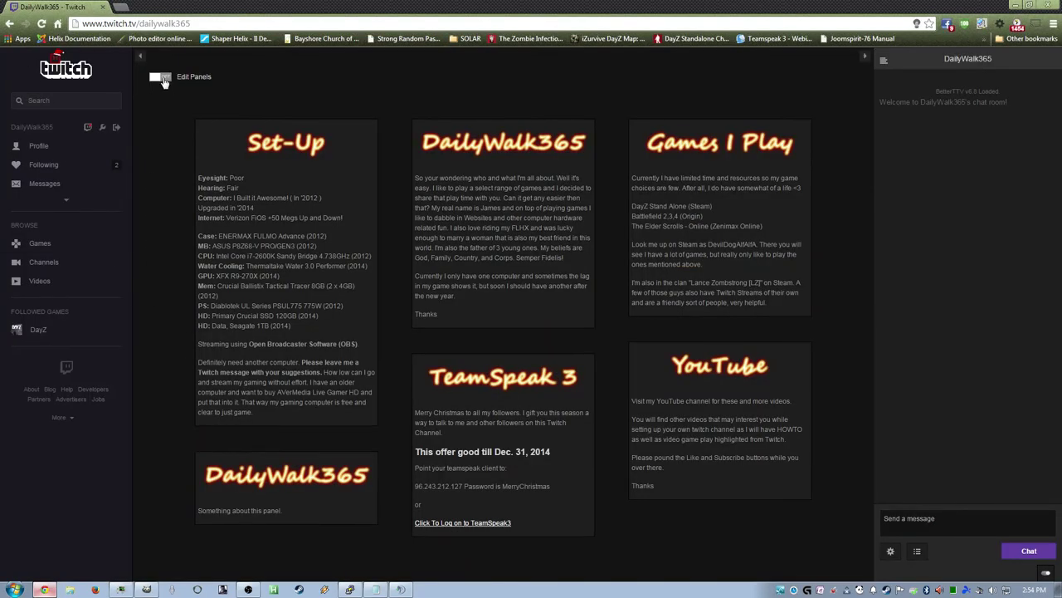
scroll(309, 274, "down", 5)
scroll(309, 274, "down", 3)
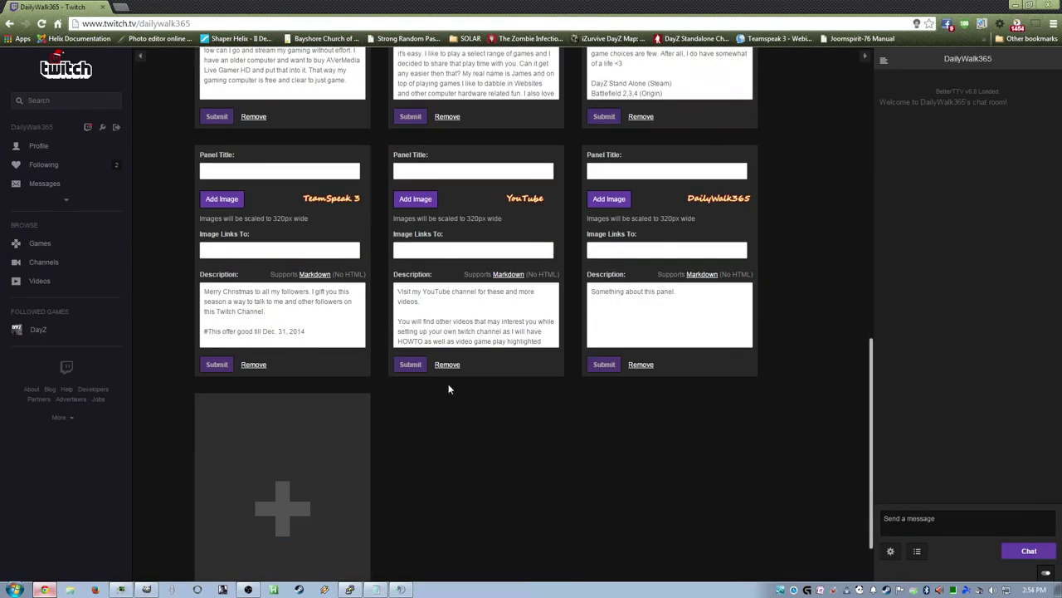
left_click(292, 507)
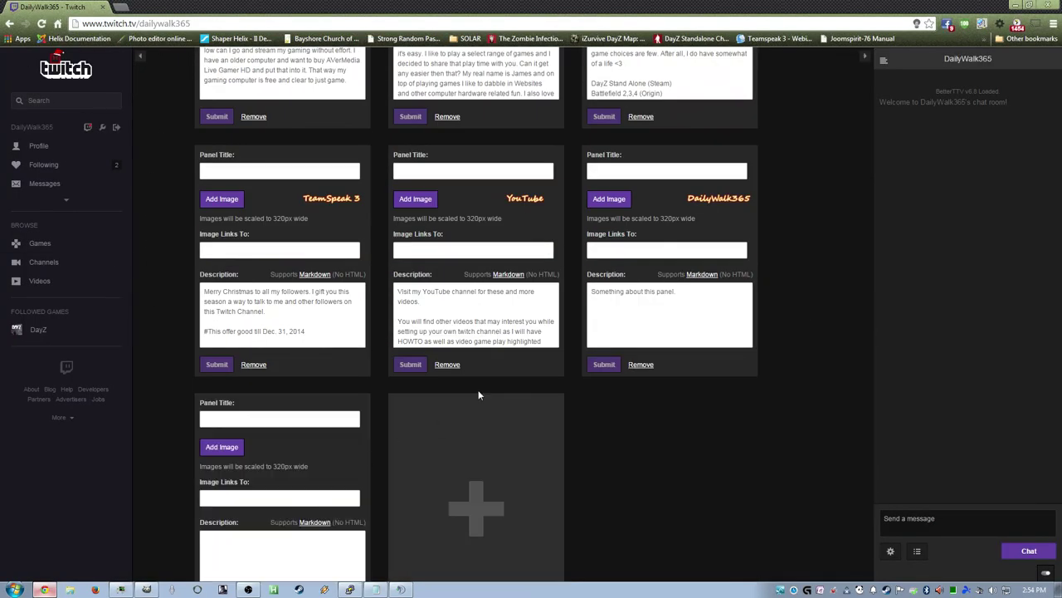
left_click(221, 446)
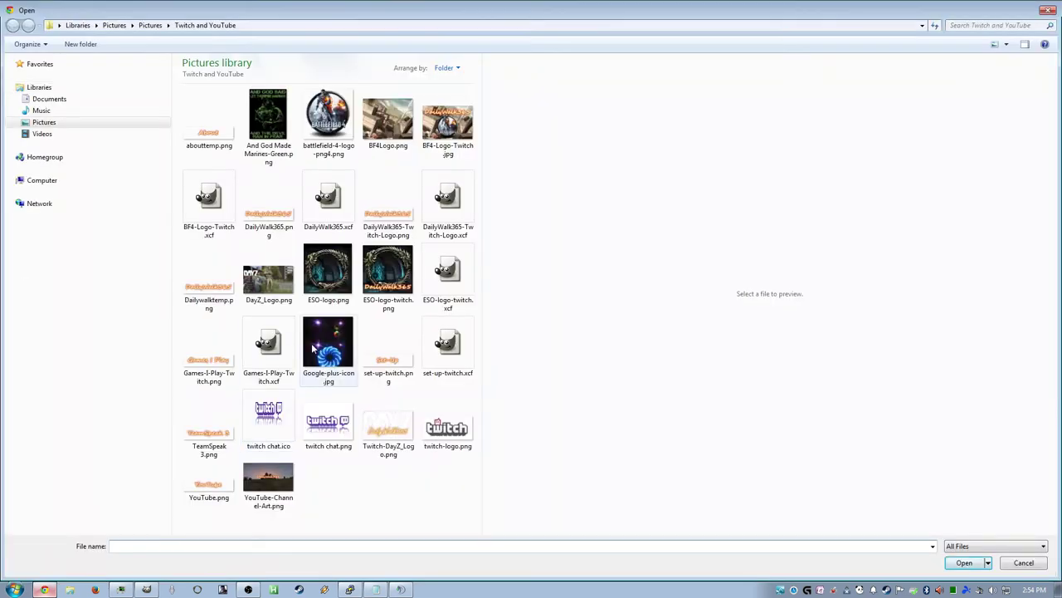
double_click(207, 125)
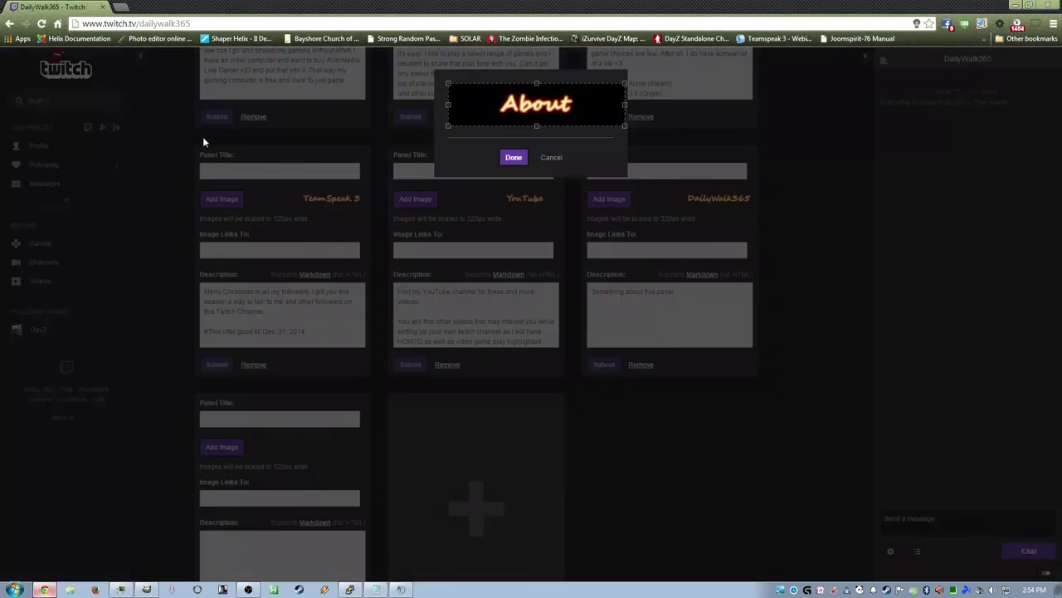
left_click(514, 157)
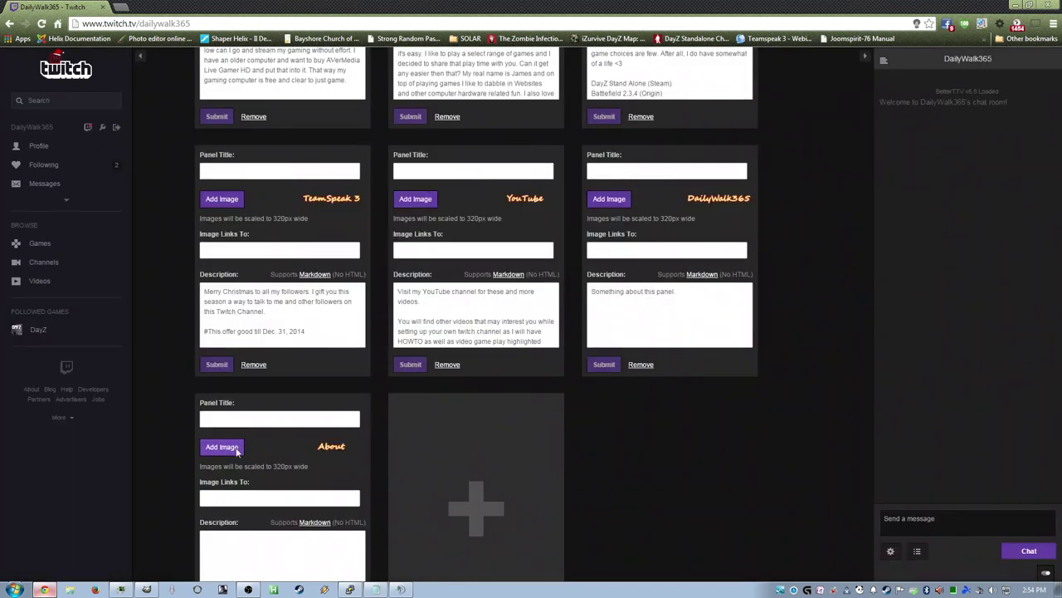
Give the About panel the description 'Something about about', submit it, and exit panel editing.
scroll(237, 453, "down", 1)
left_click(246, 481)
type("Som")
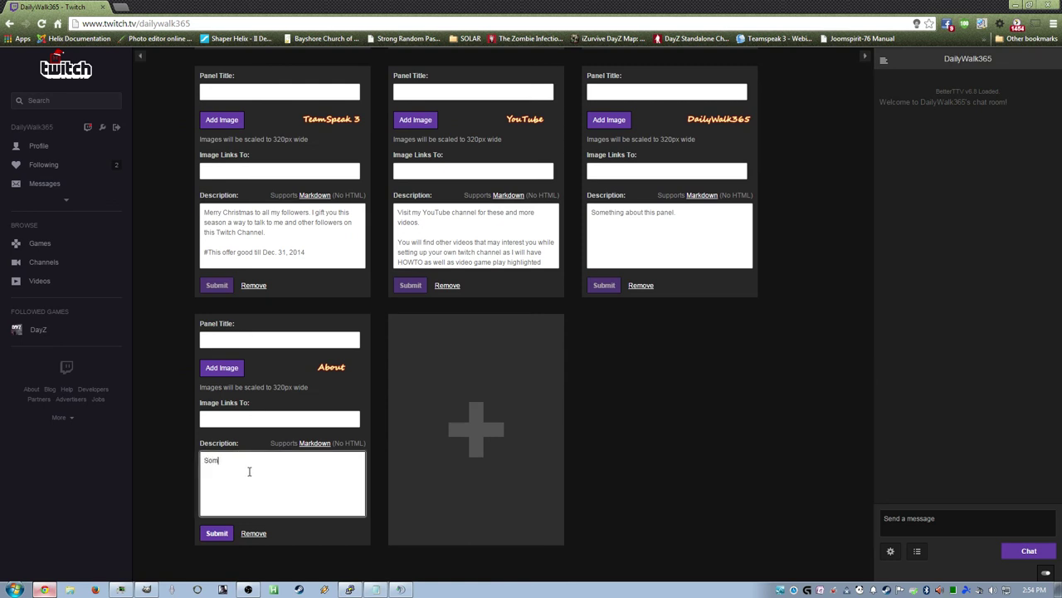
type("ething about about.")
left_click(214, 532)
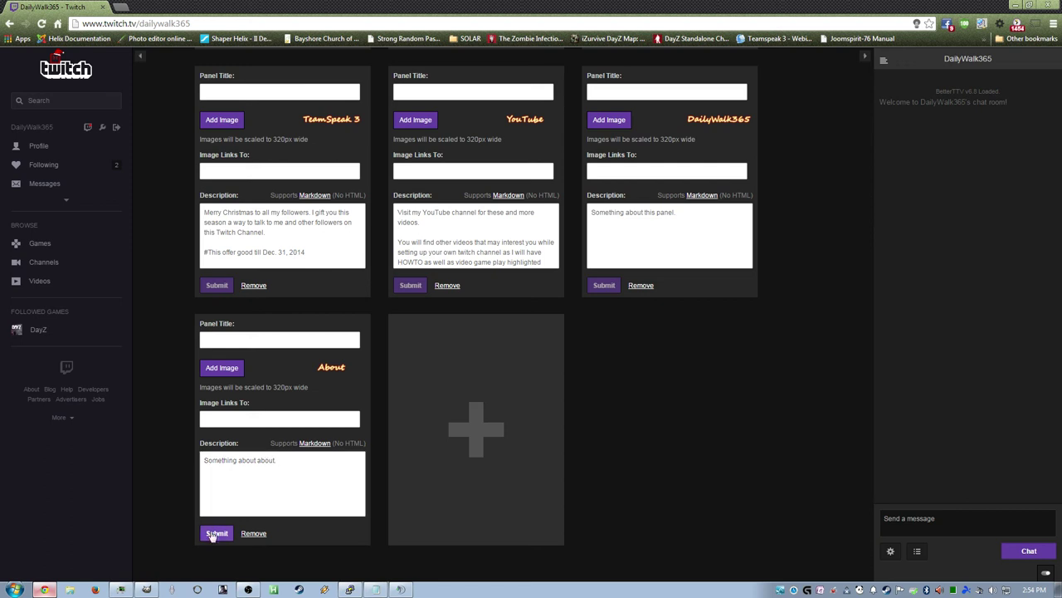
scroll(186, 357, "up", 4)
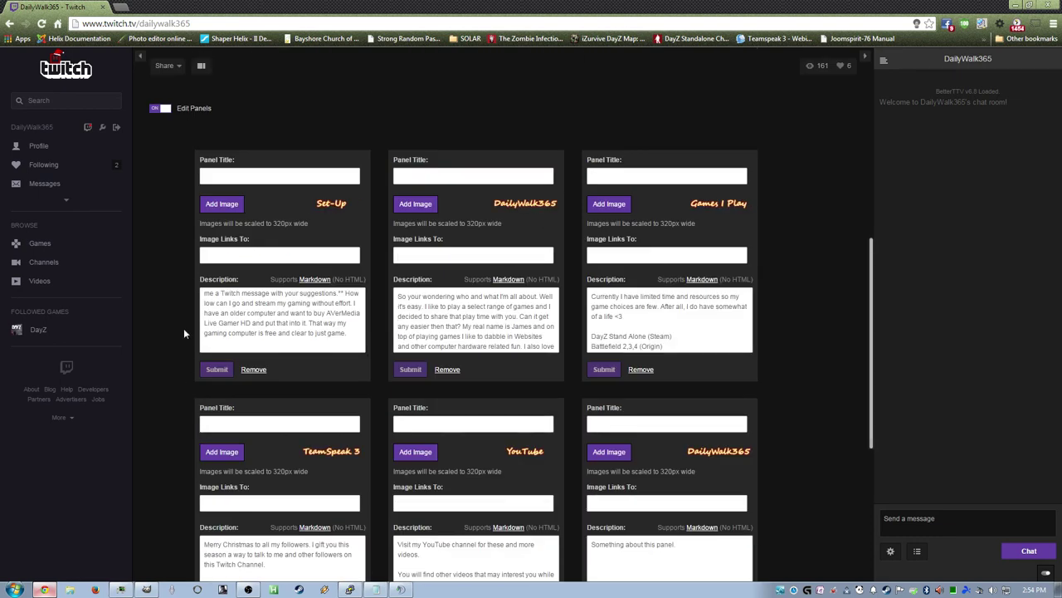
left_click(163, 109)
scroll(432, 239, "down", 10)
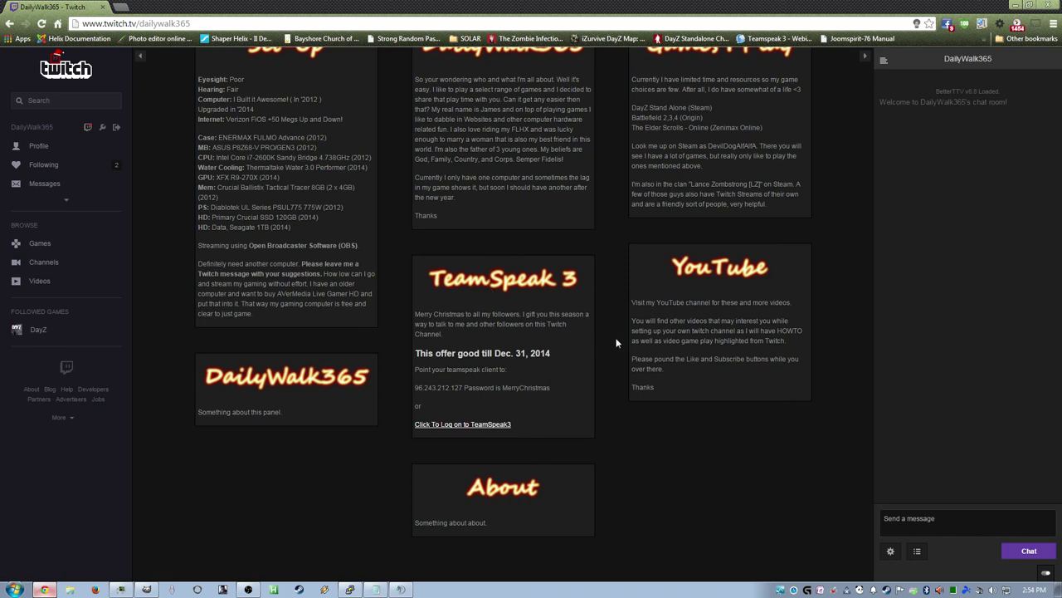
scroll(490, 150, "up", 1)
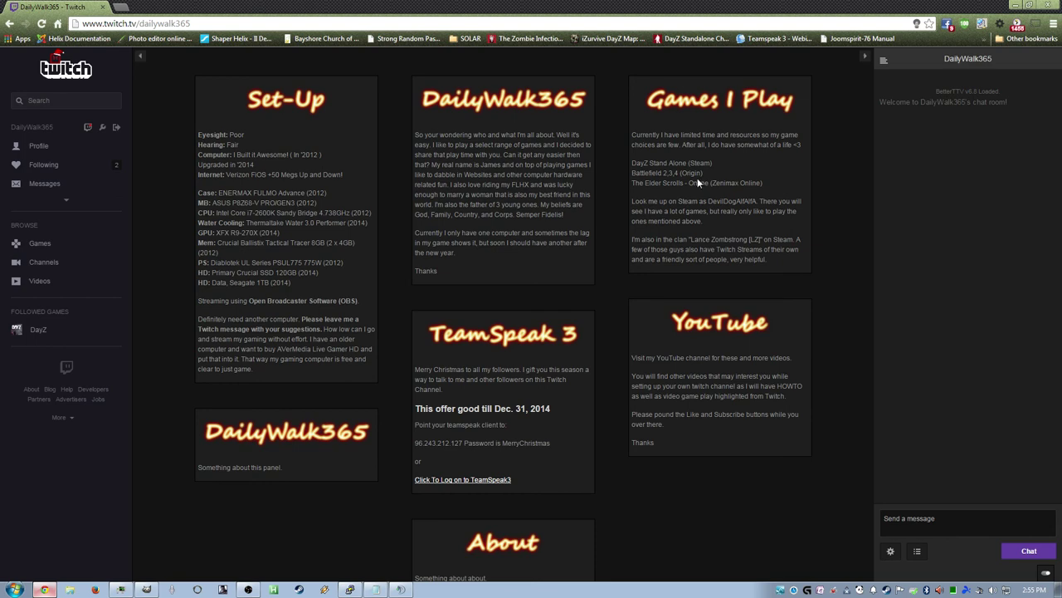
scroll(484, 237, "down", 1)
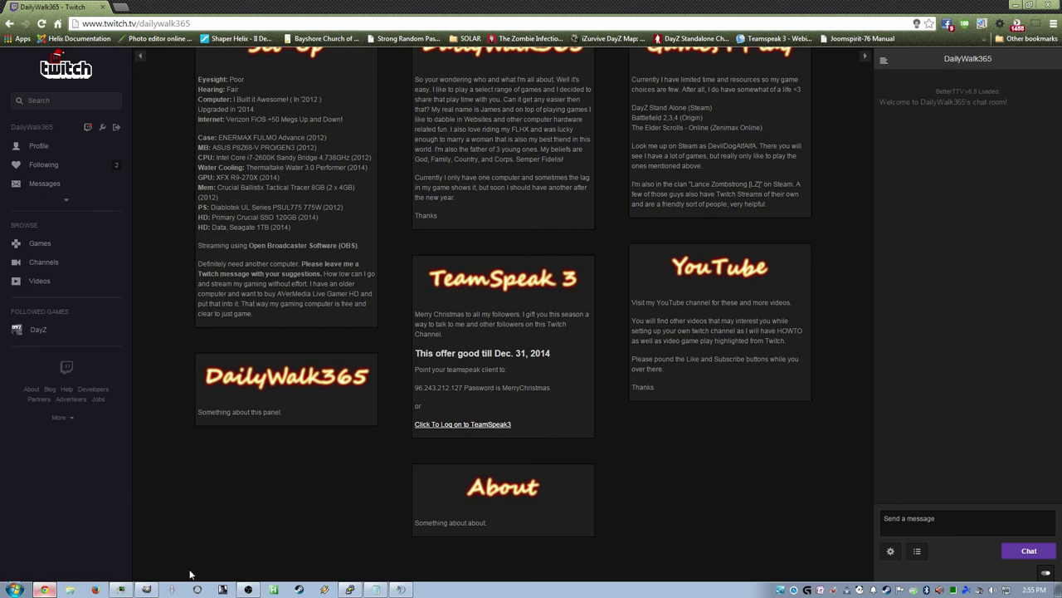
left_click(146, 588)
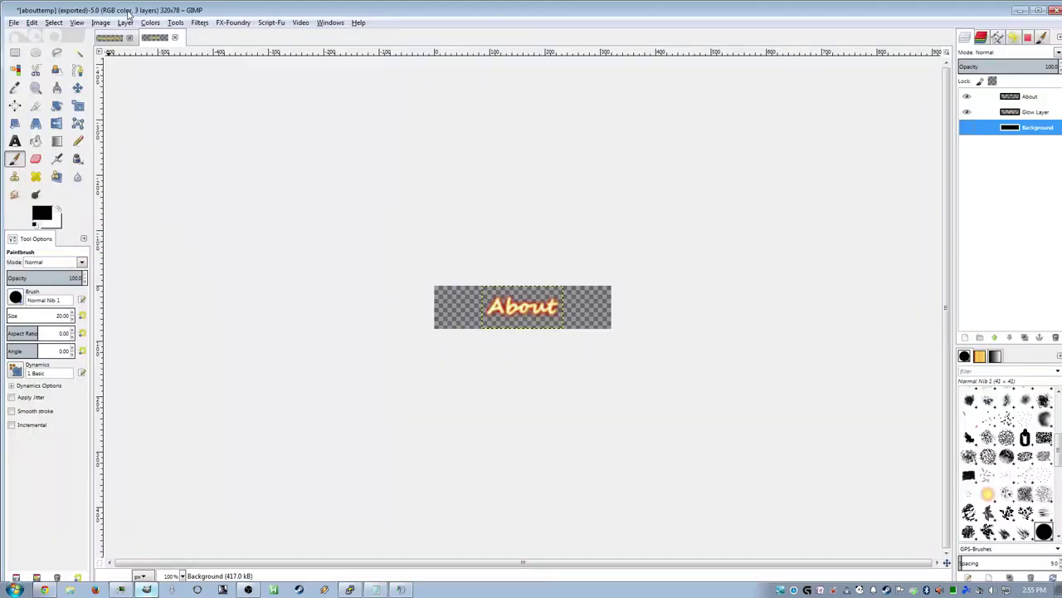
left_click(100, 23)
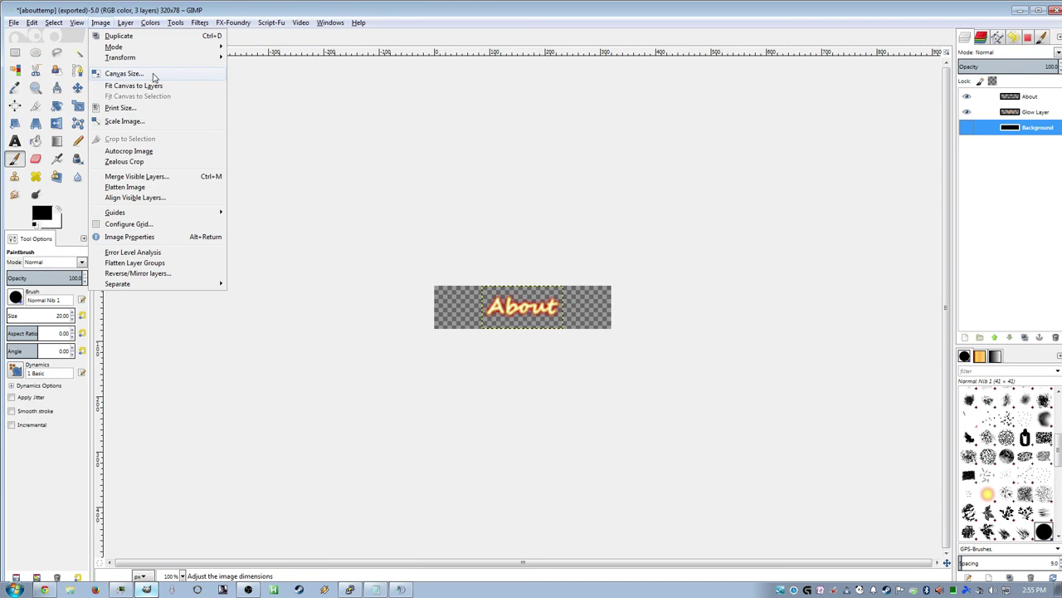
left_click(124, 73)
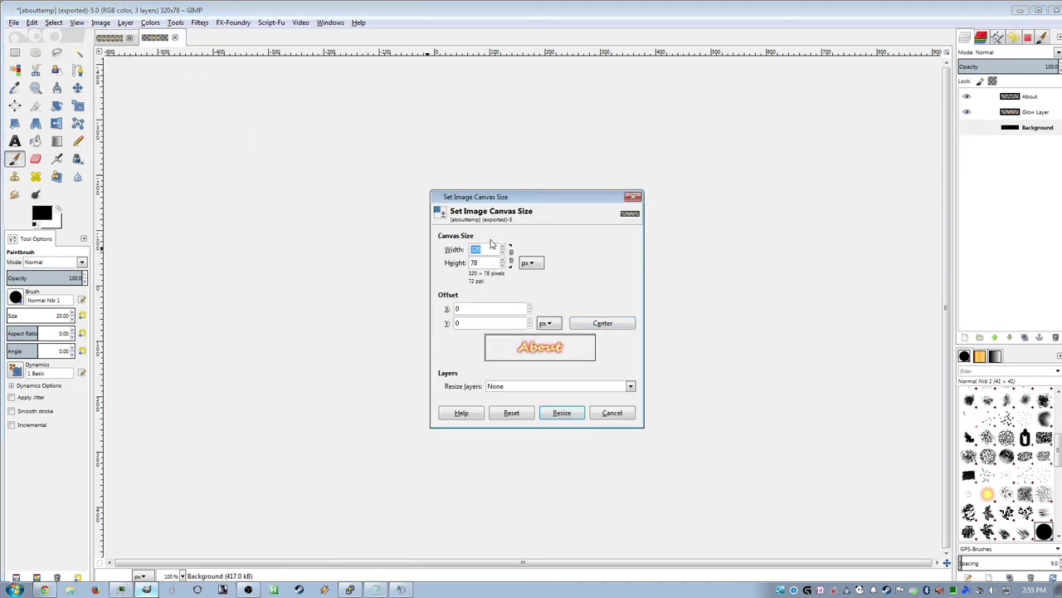
left_click(616, 415)
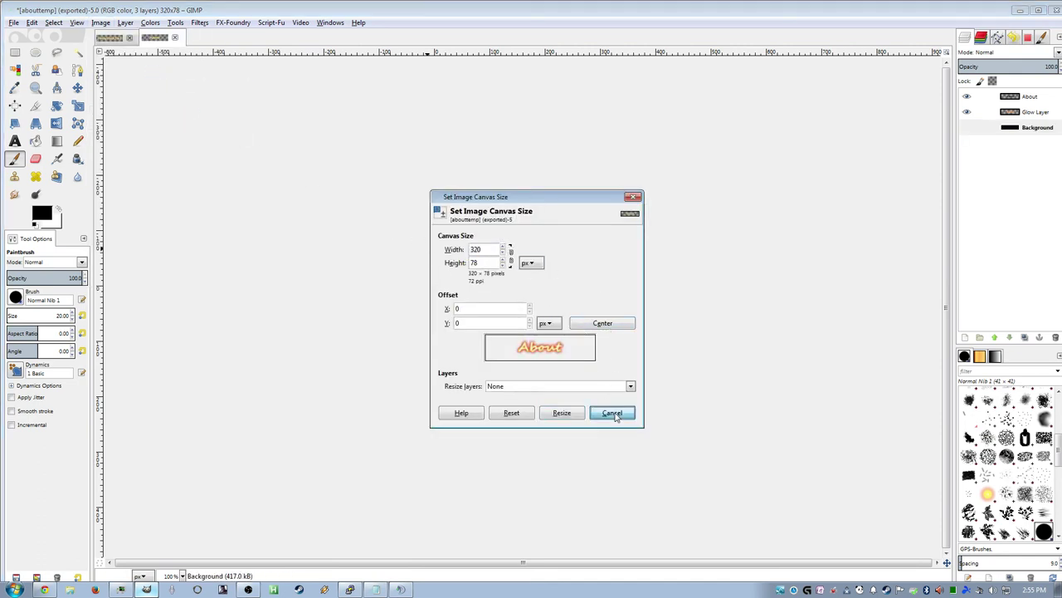
left_click(14, 23)
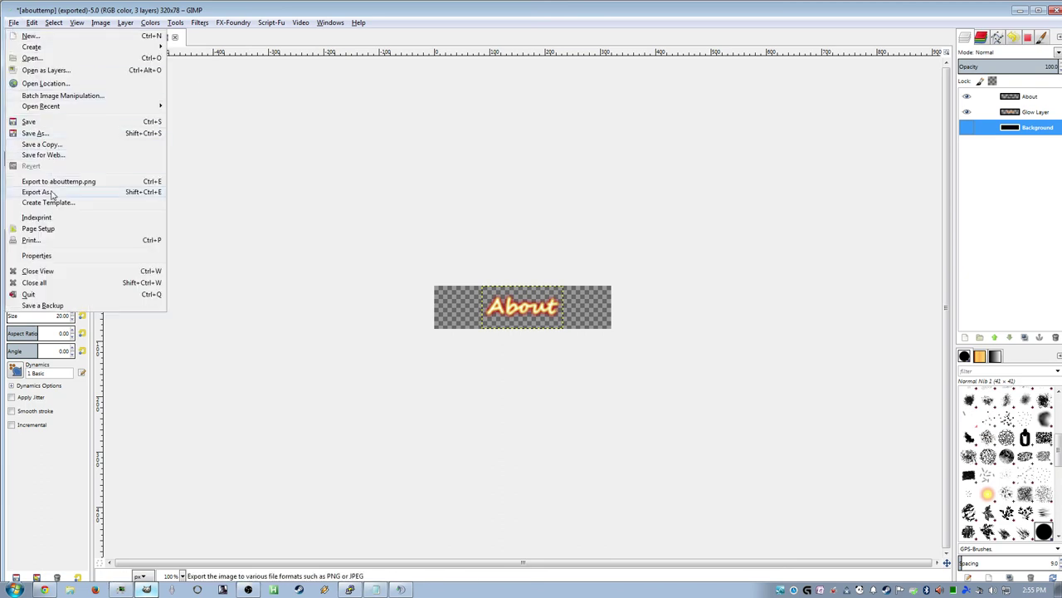
left_click(51, 194)
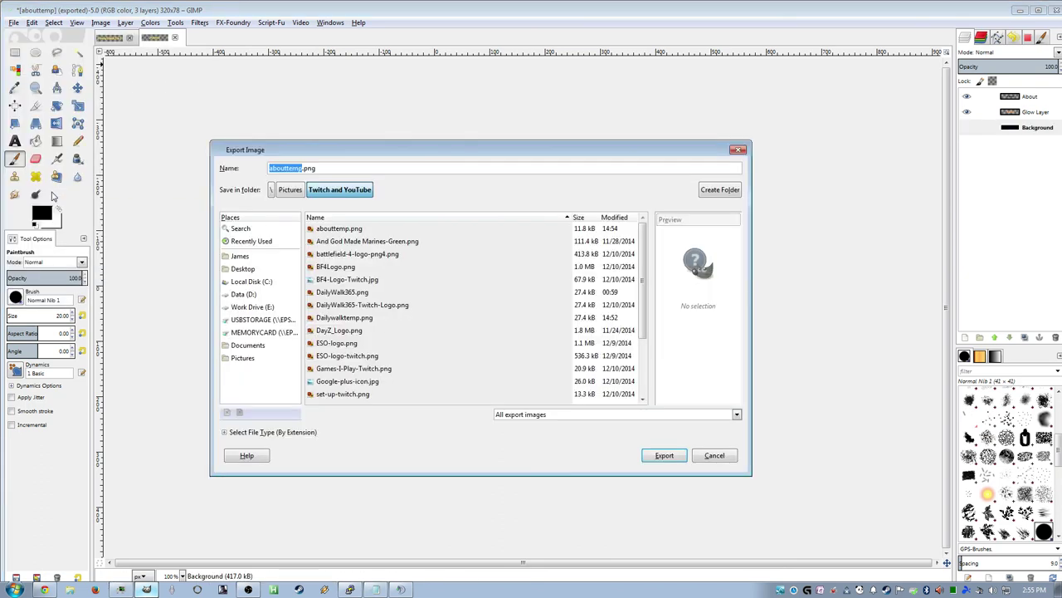
left_click(712, 455)
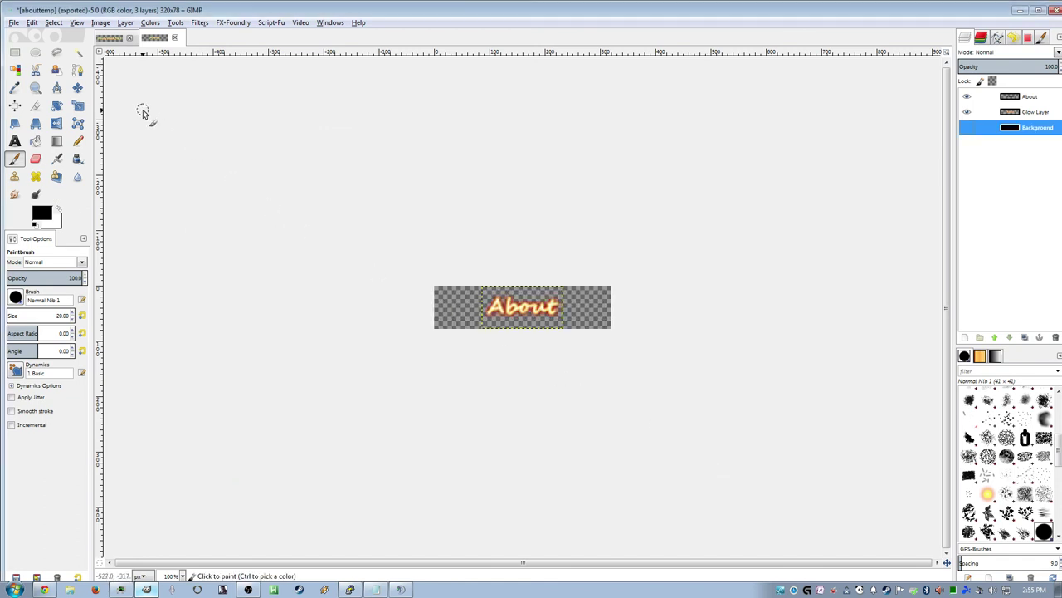
key("alt+Tab")
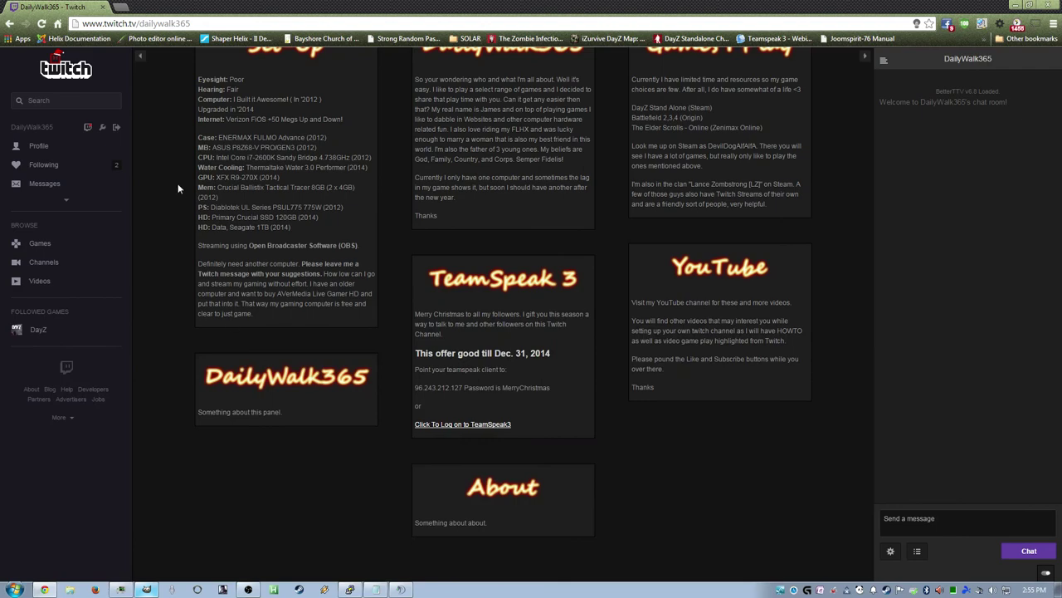
Re-enable panel editing and choose abouttemp.png as the About panel's header image.
scroll(177, 191, "up", 3)
left_click(159, 144)
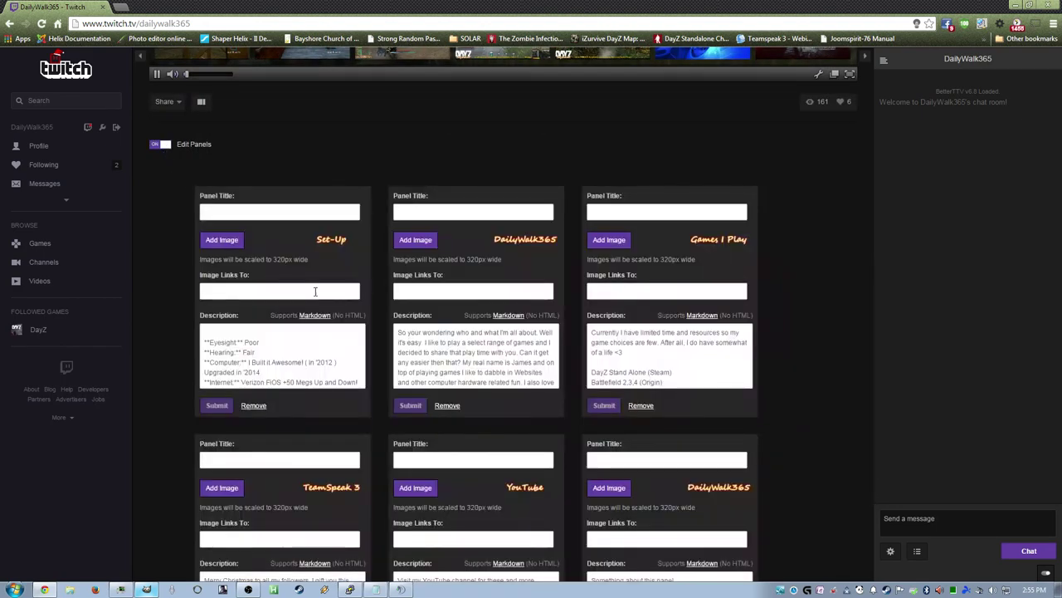
scroll(381, 371, "down", 2)
scroll(498, 458, "down", 5)
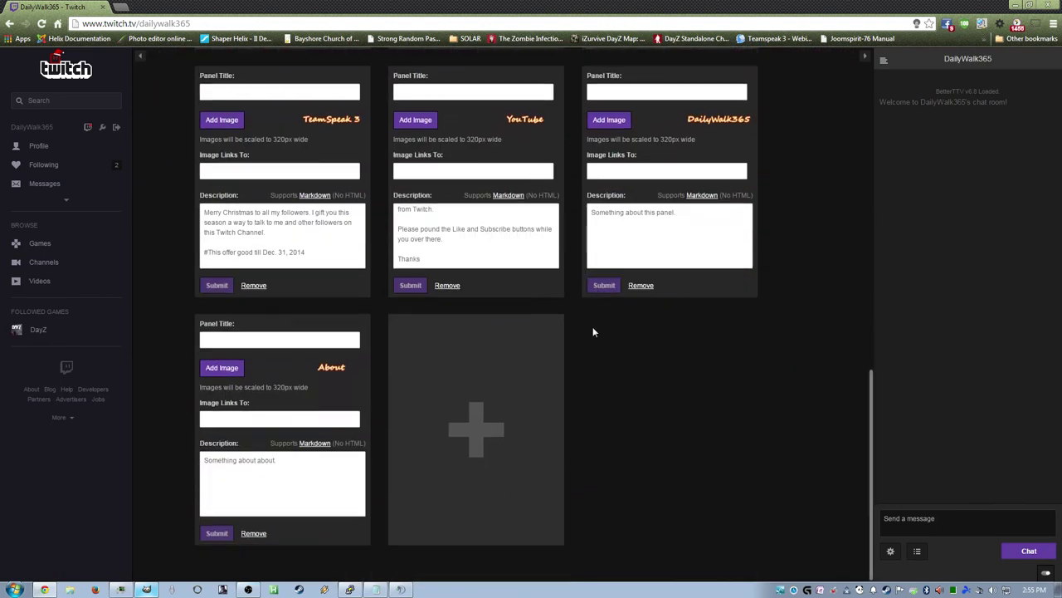
left_click(224, 370)
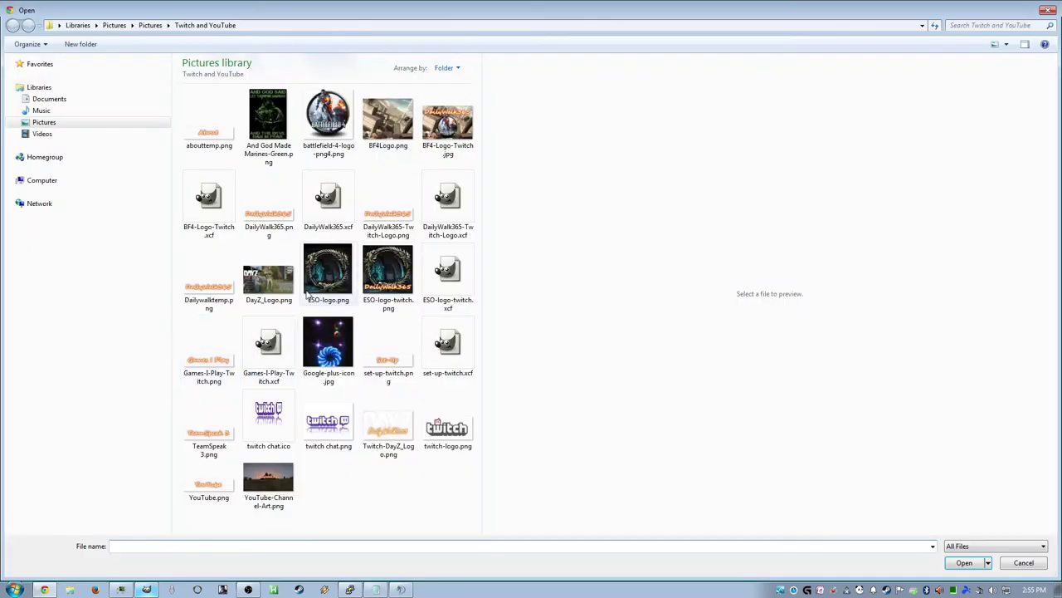
double_click(219, 135)
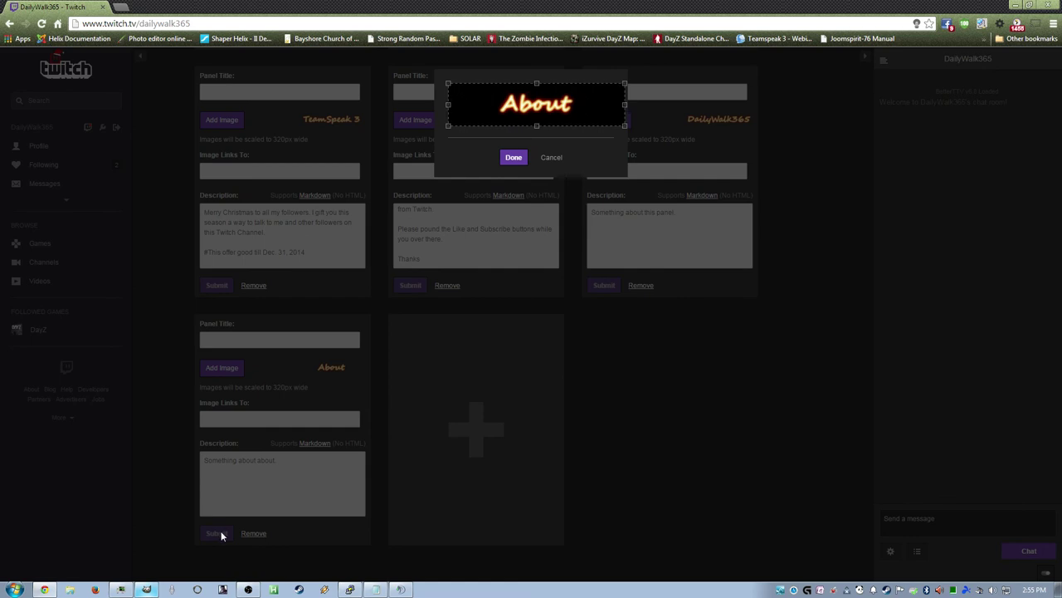
Accept the About image crop, submit the panel, and turn panel editing off.
left_click(514, 157)
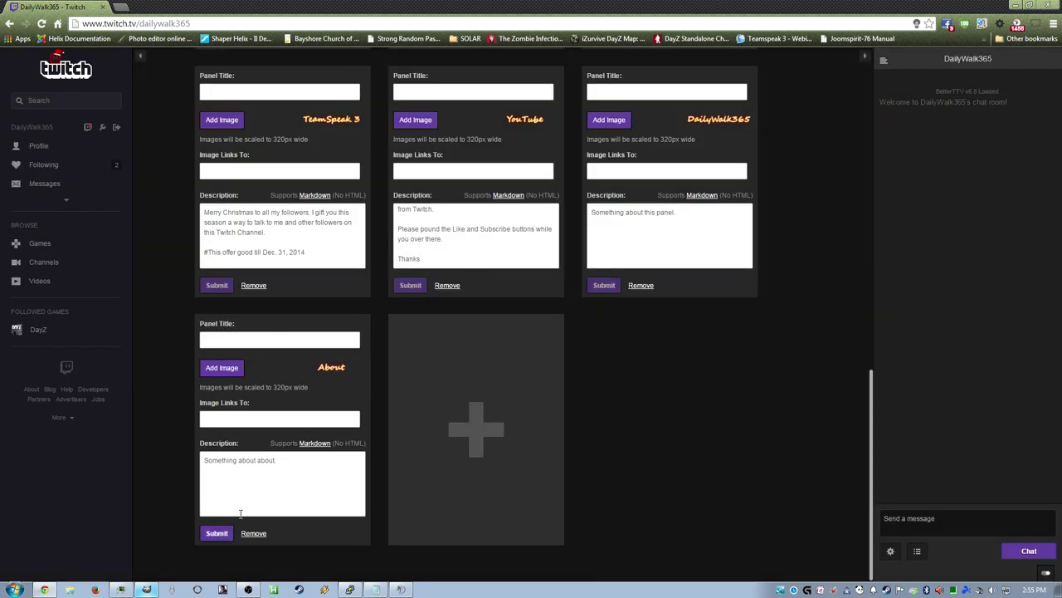
left_click(218, 535)
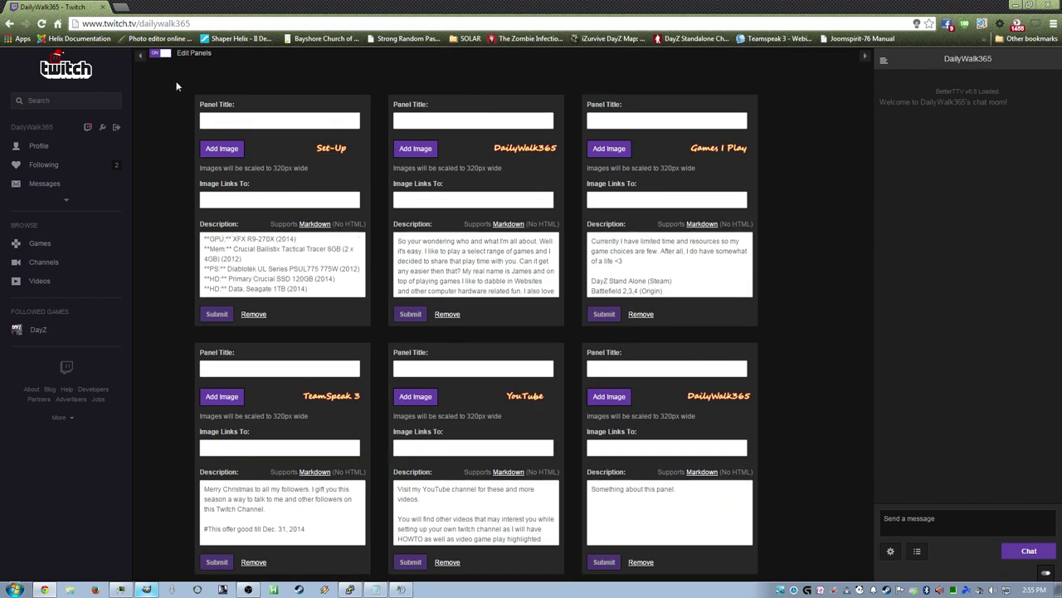
left_click(163, 54)
scroll(487, 292, "down", 8)
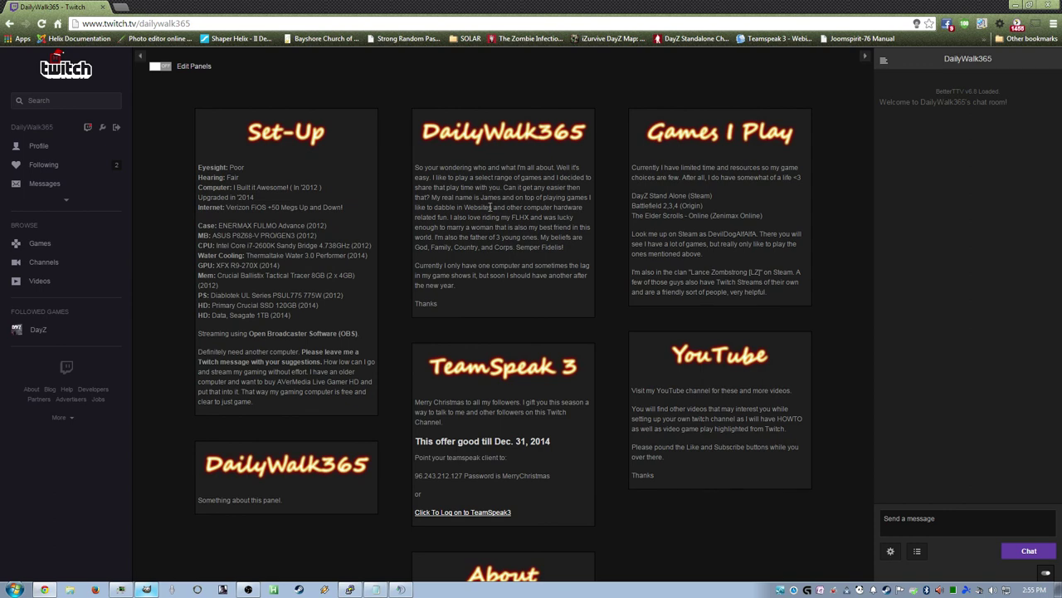
scroll(491, 207, "down", 2)
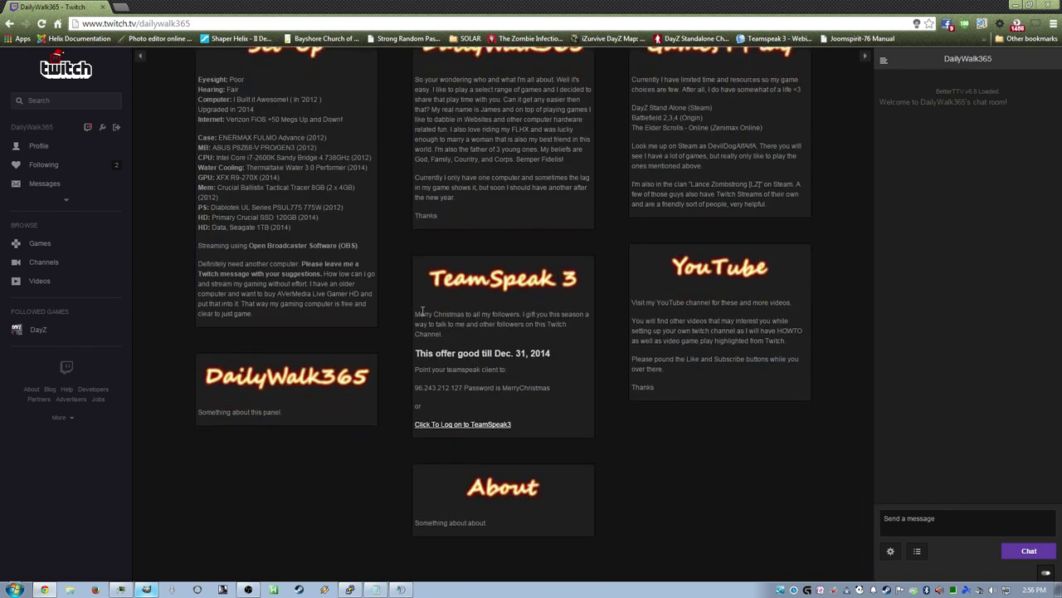
scroll(422, 312, "up", 1)
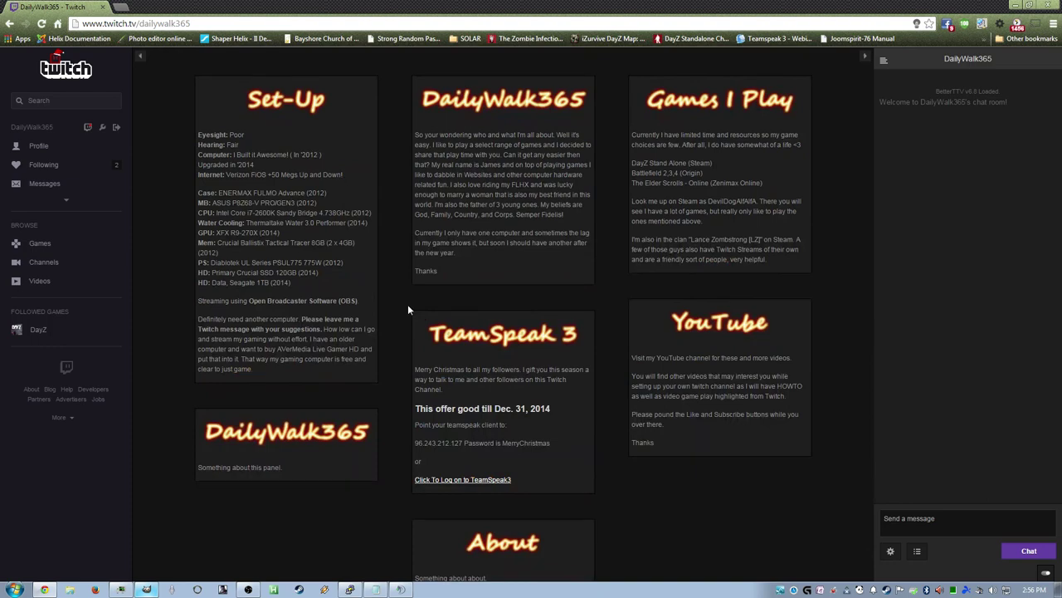
scroll(407, 307, "up", 5)
scroll(407, 307, "down", 4)
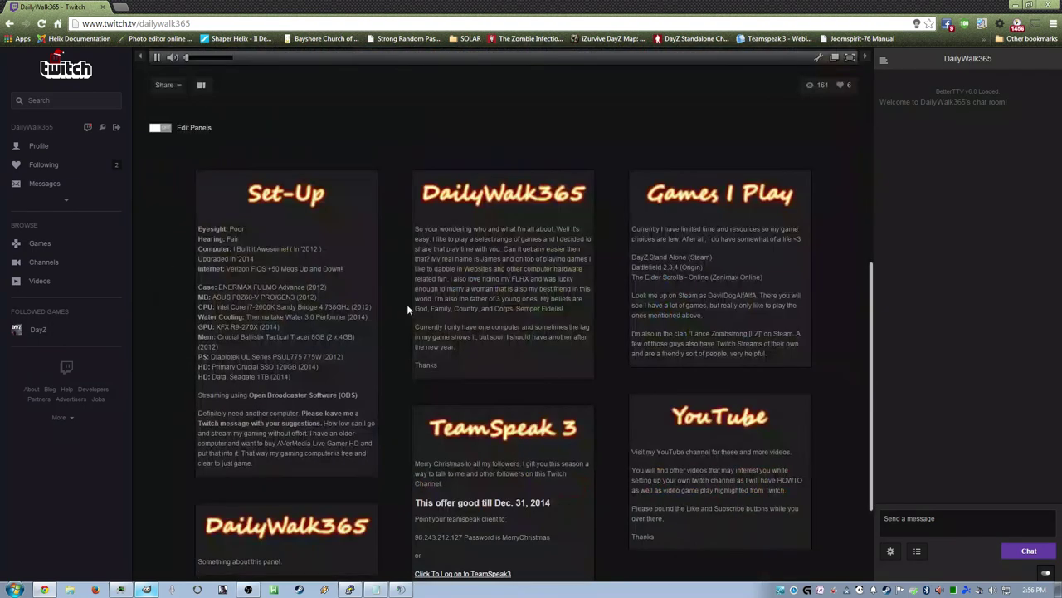
scroll(407, 304, "down", 2)
scroll(407, 304, "up", 6)
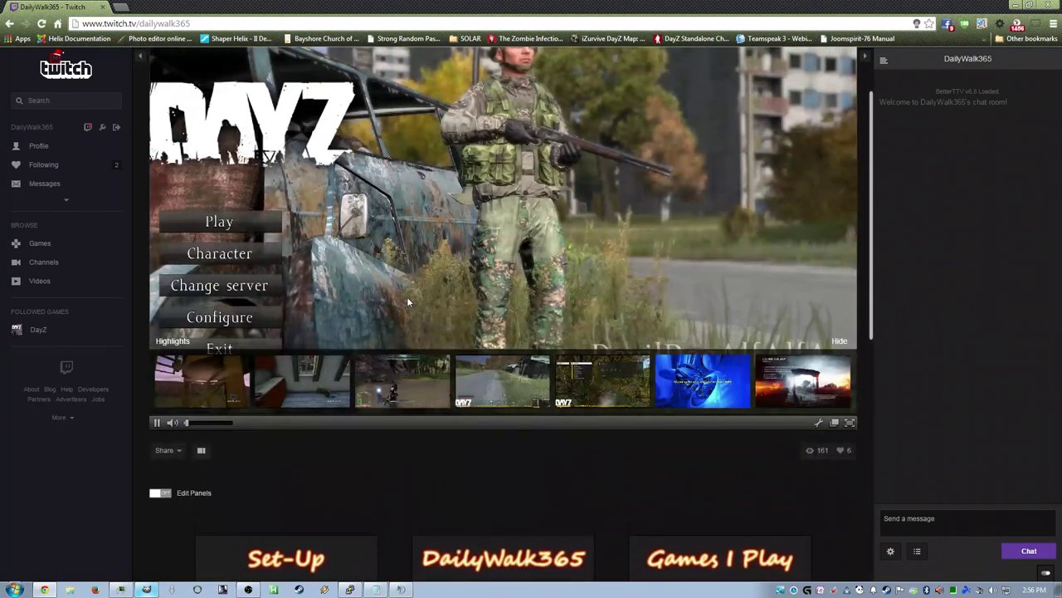